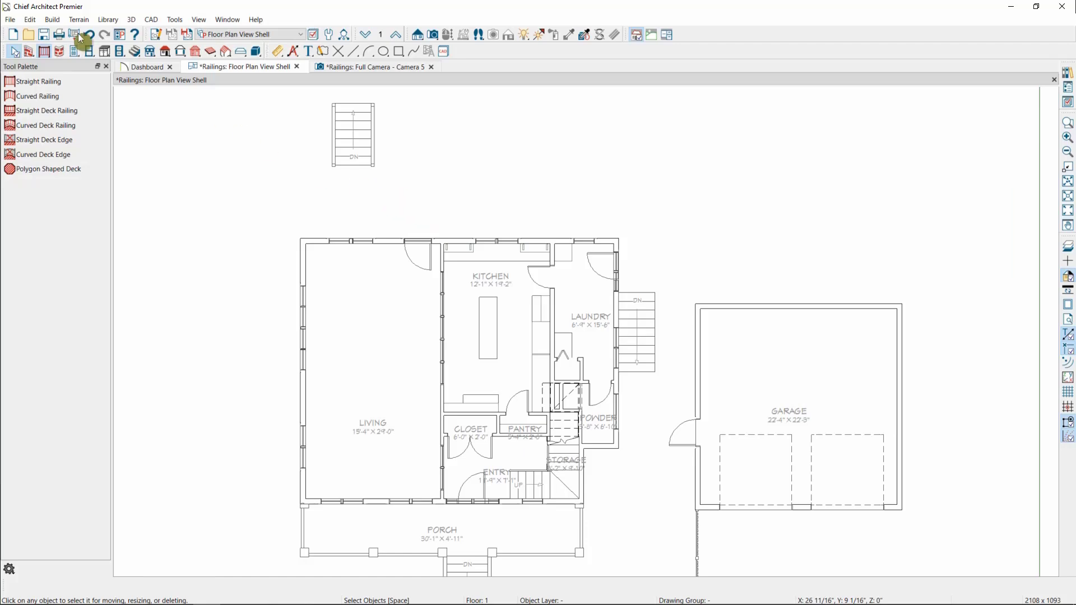
Browse the railing and deck tools, including the curved railing tool
left_click(55, 22)
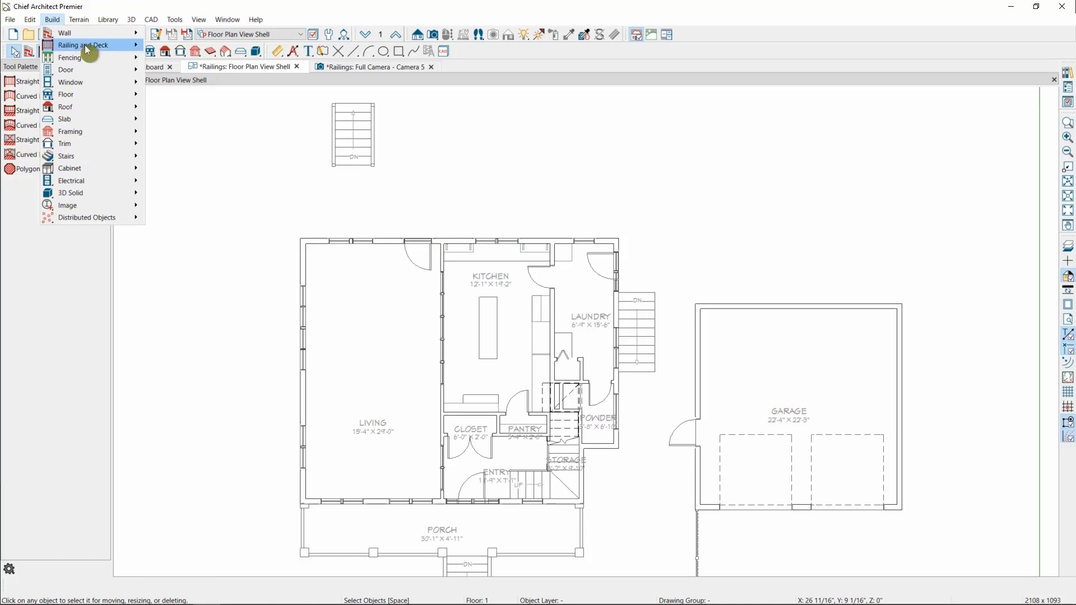
mouse_move(85, 45)
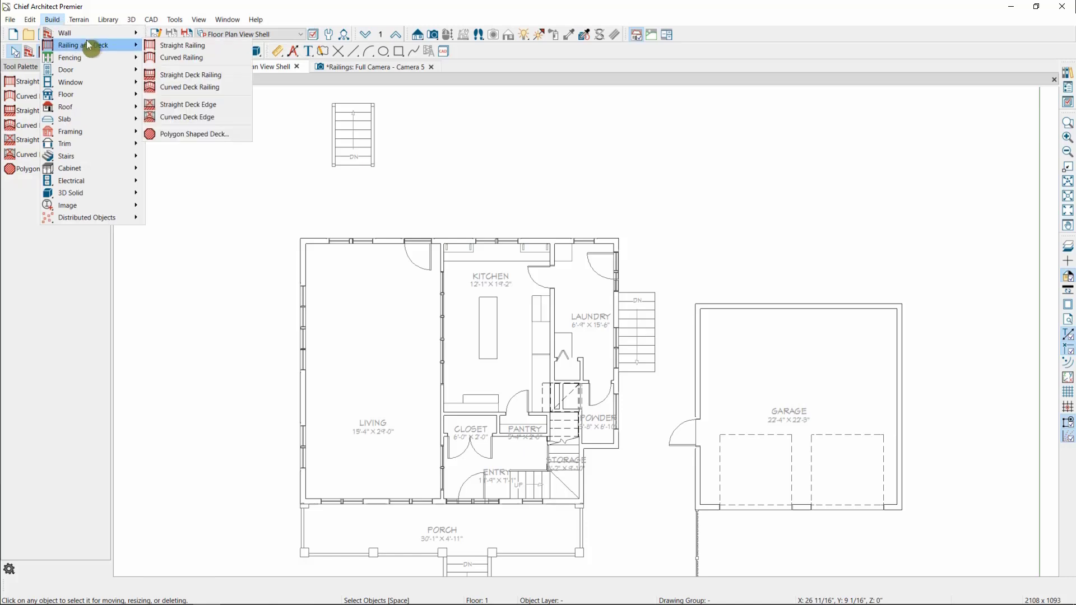
left_click(87, 42)
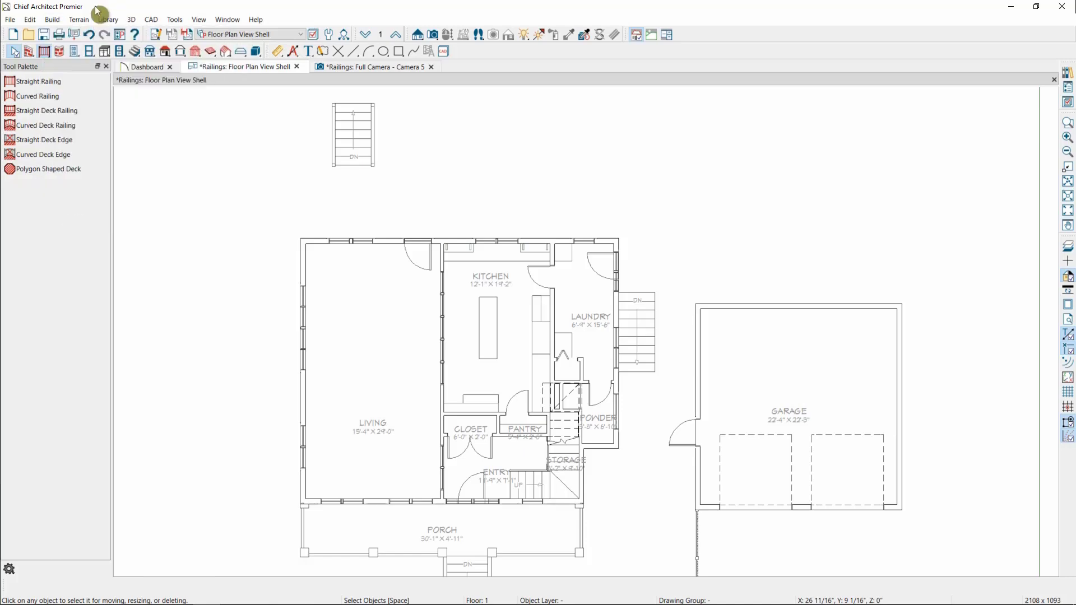
left_click(48, 52)
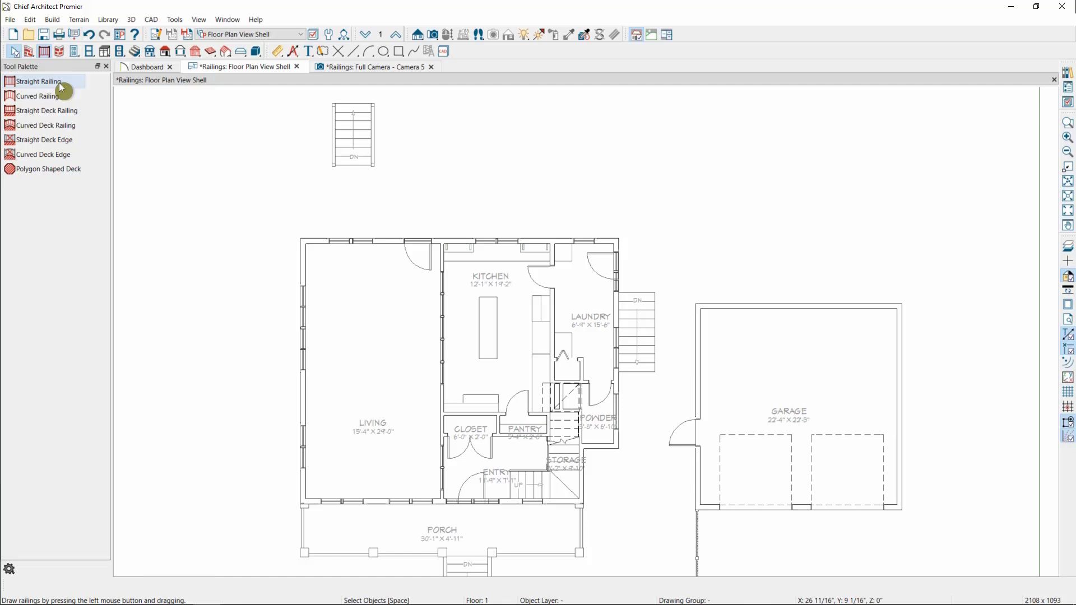
left_click(64, 96)
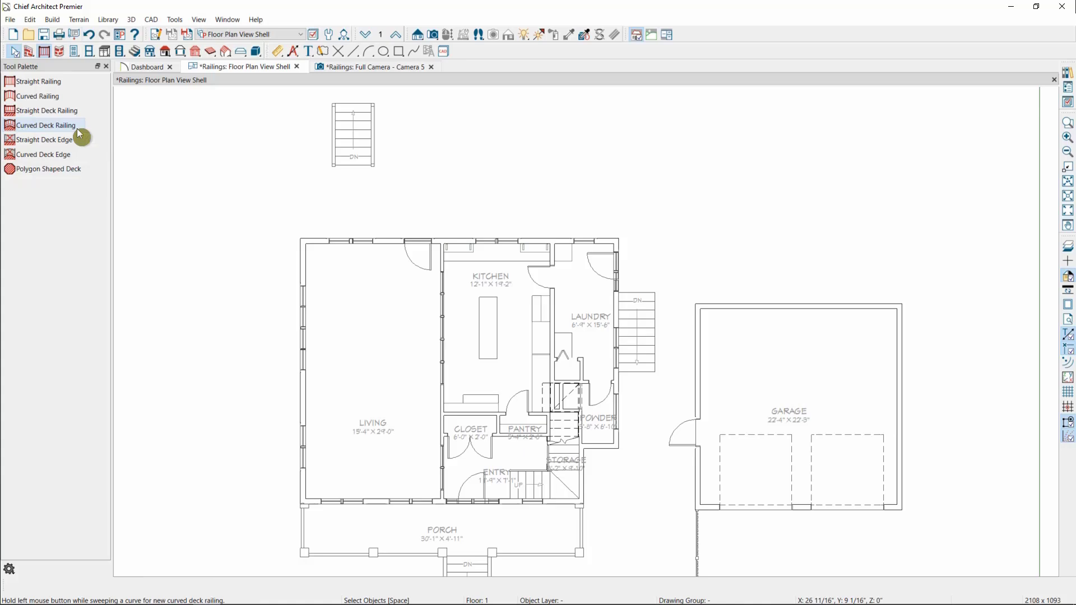
Draw a railing behind the kitchen, make the enclosed room a Deck, then delete its railings
left_click(45, 82)
mouse_move(300, 234)
left_mouse_down()
mouse_move(300, 168)
mouse_move(653, 173)
mouse_move(658, 291)
mouse_move(619, 293)
left_mouse_up()
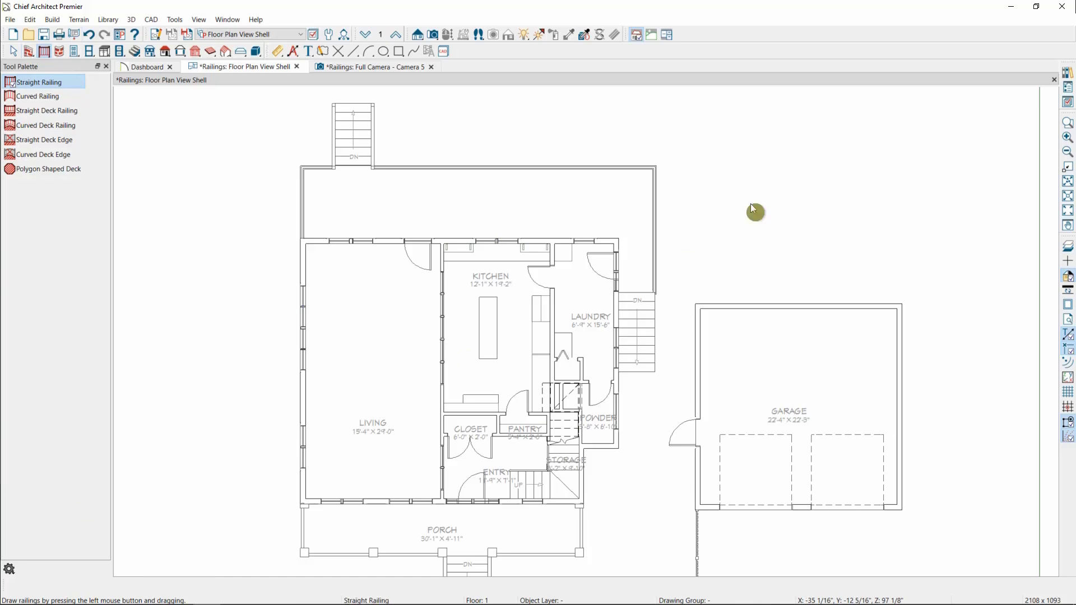
key("space")
left_click(536, 204)
double_click(537, 207)
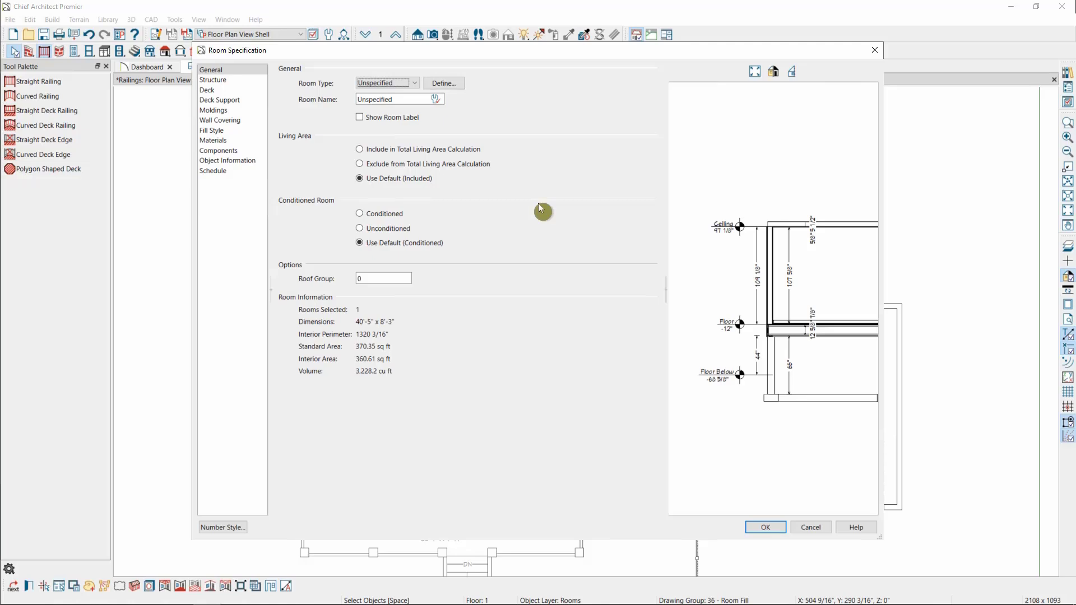
left_click(387, 83)
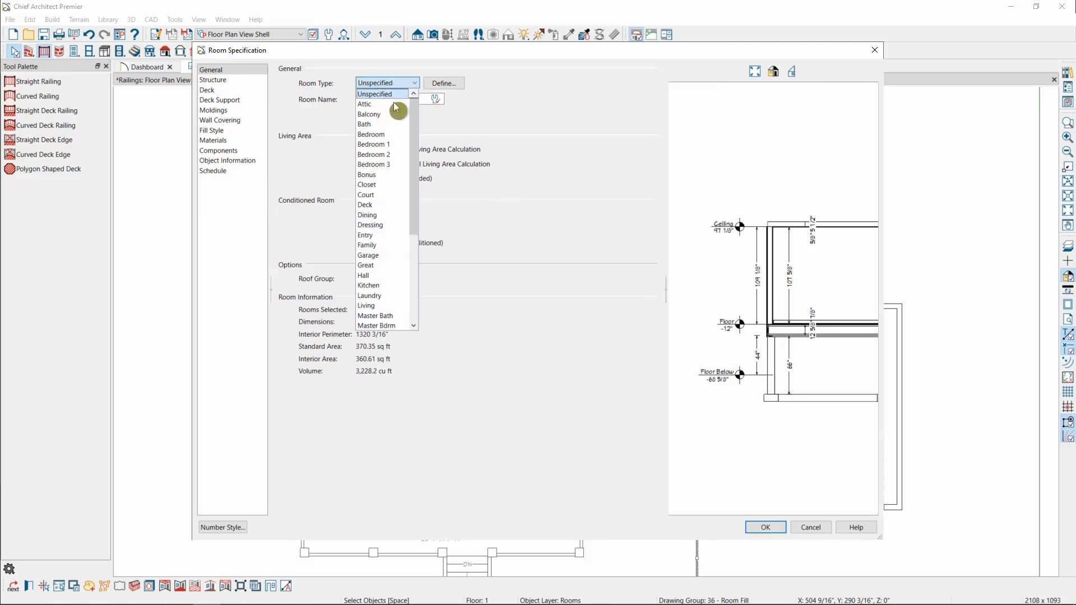
left_click(377, 216)
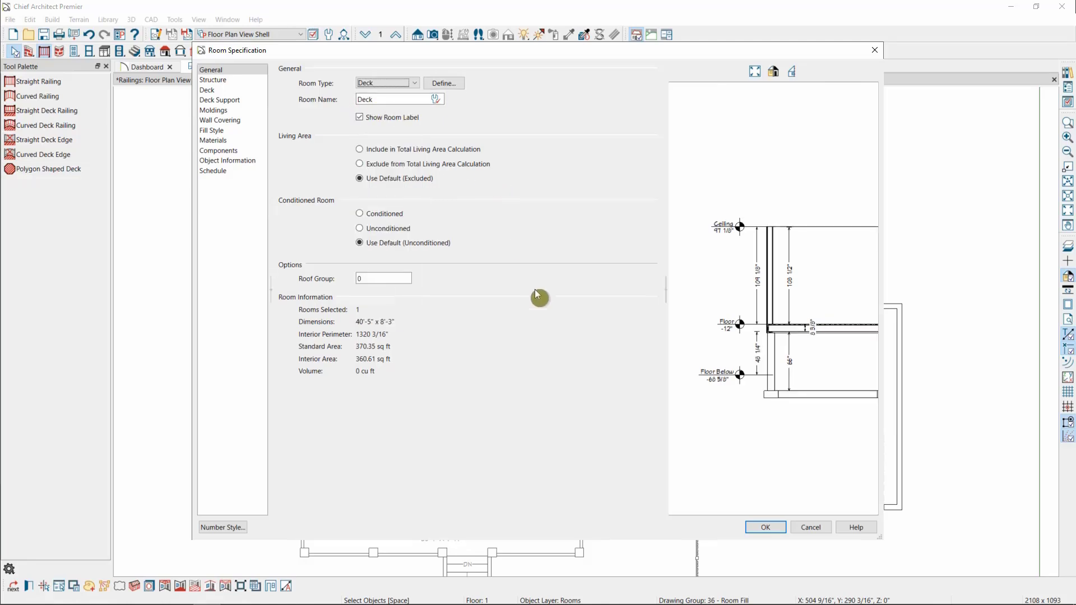
left_click(765, 528)
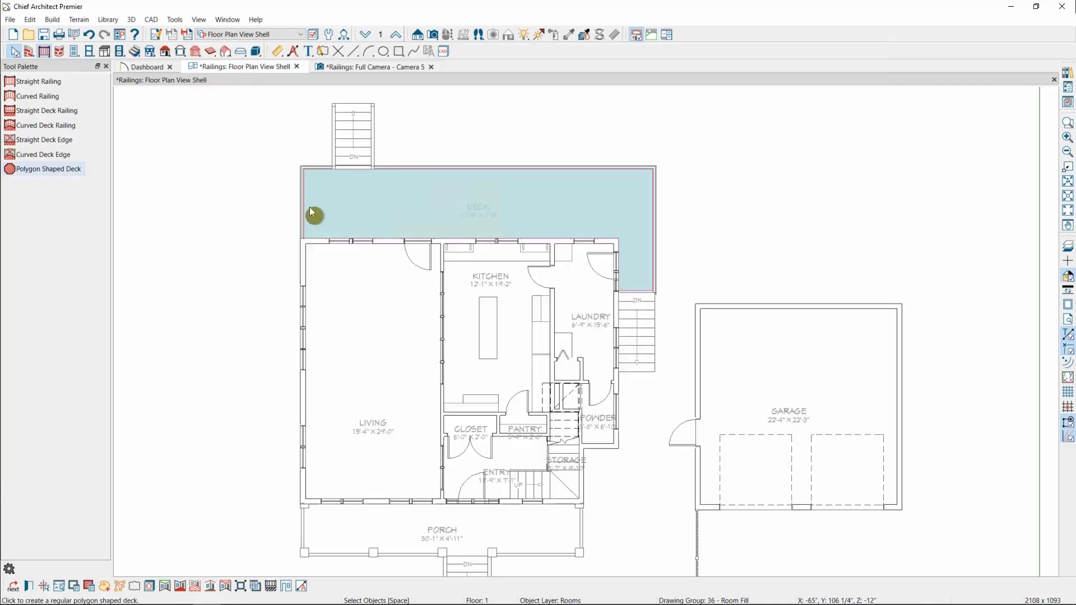
left_click(310, 211)
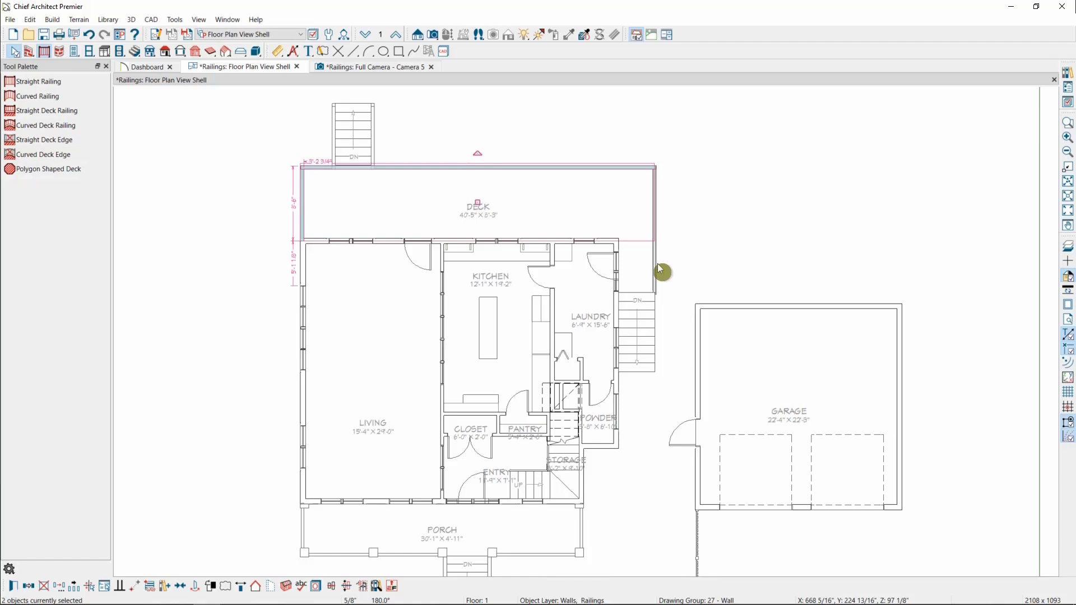
key("Delete")
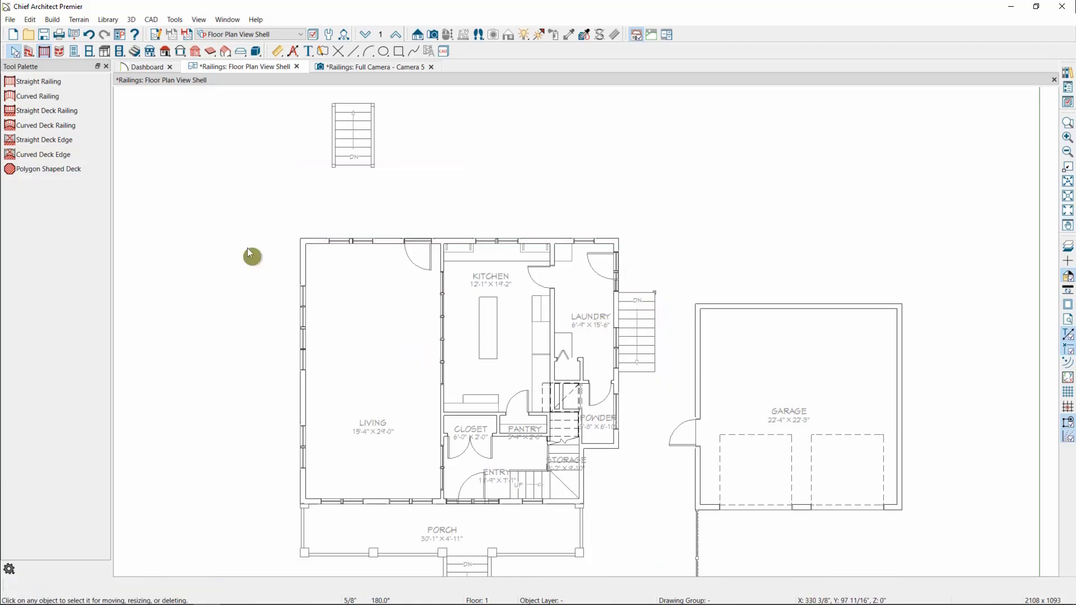
Open Deck Railing Defaults from the deck railing tool at the Rail Style panel
left_click(73, 123)
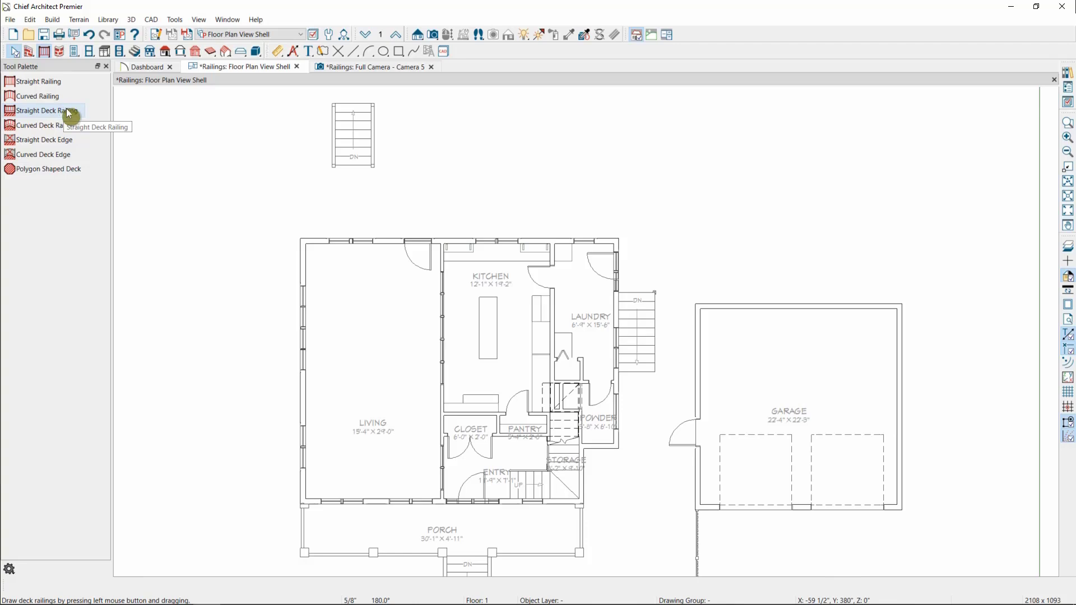
double_click(67, 112)
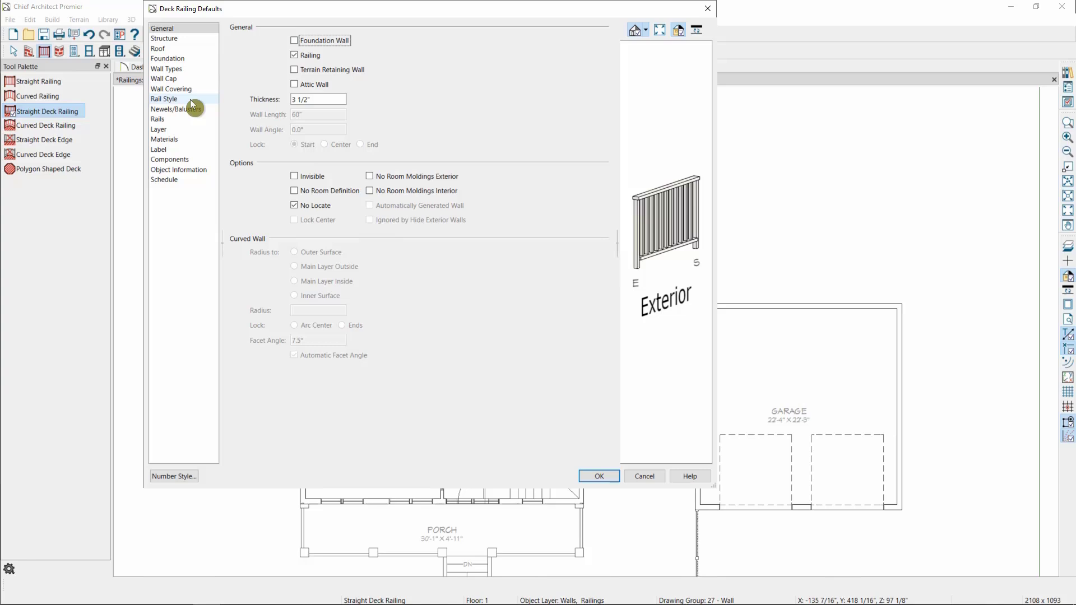
left_click(190, 99)
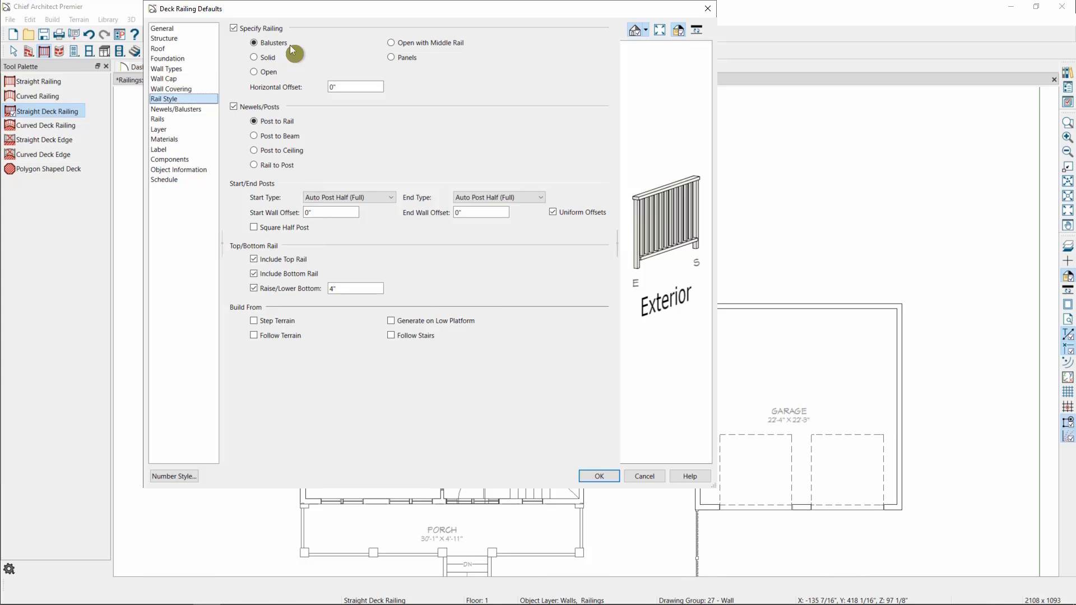
Preview the Solid, Open, Middle Rail and Panels styles, then return to Balusters
left_click(267, 57)
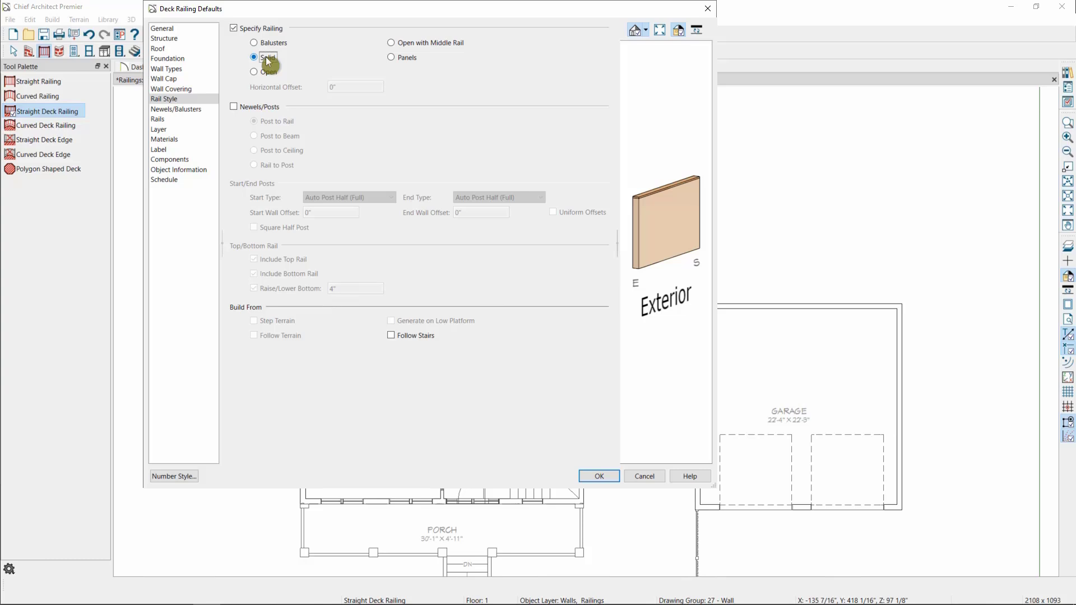
left_click(257, 73)
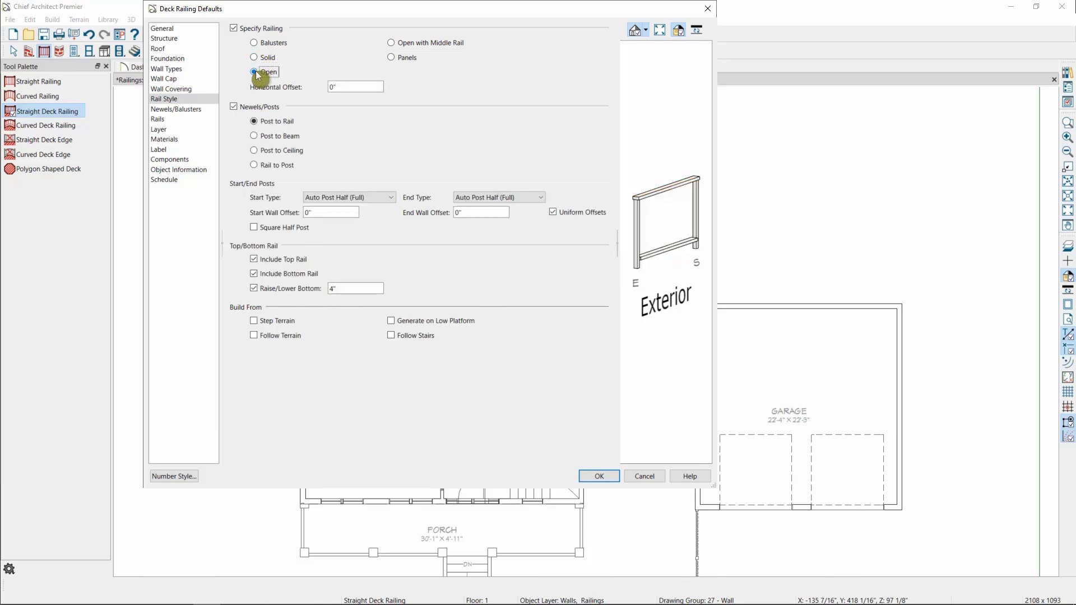
left_click(426, 42)
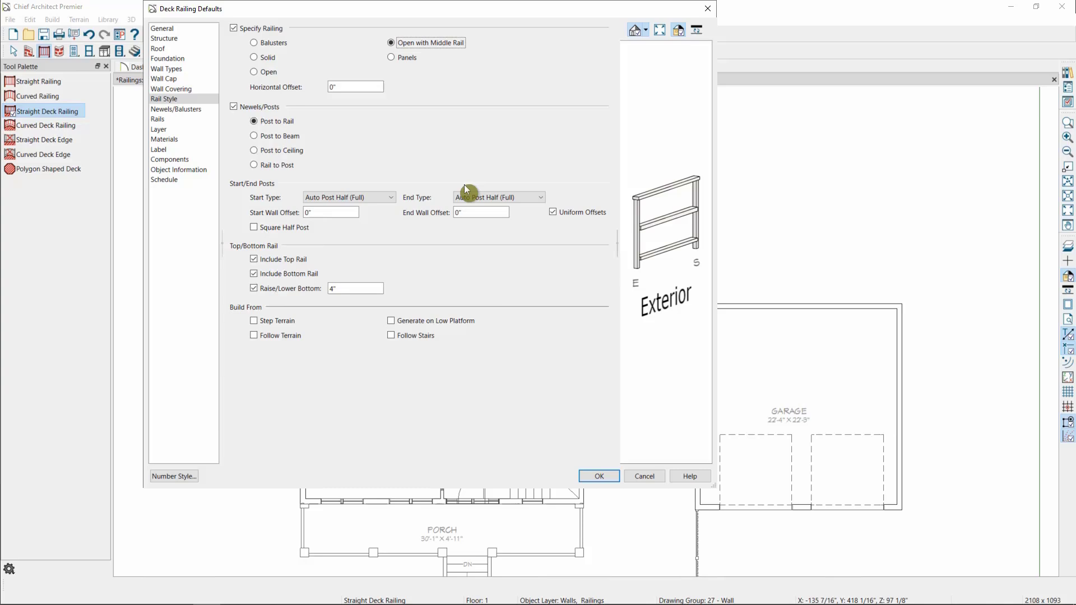
left_click(392, 57)
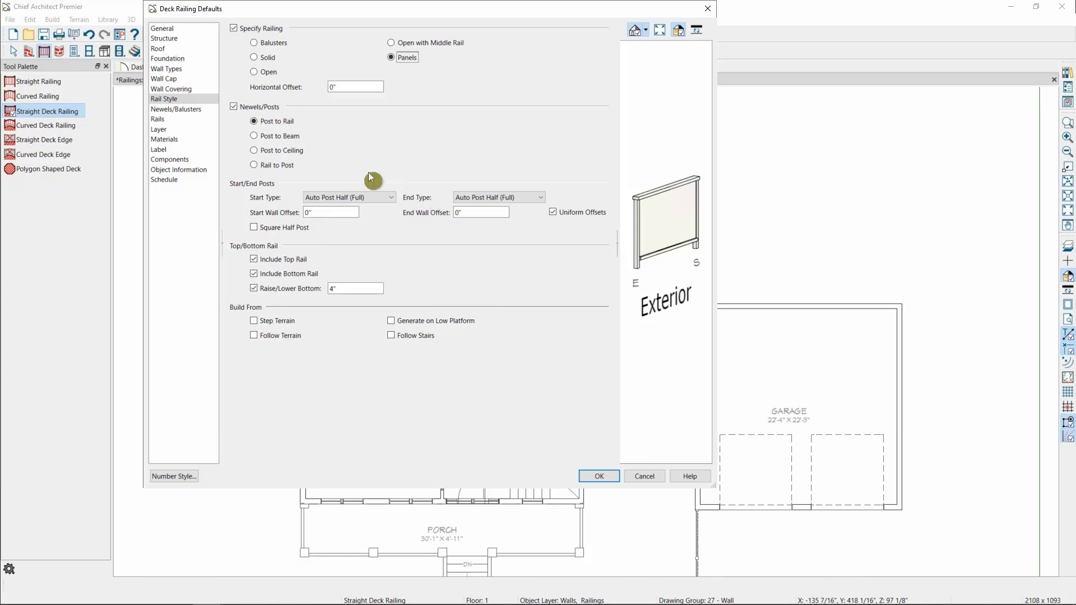
left_click(198, 109)
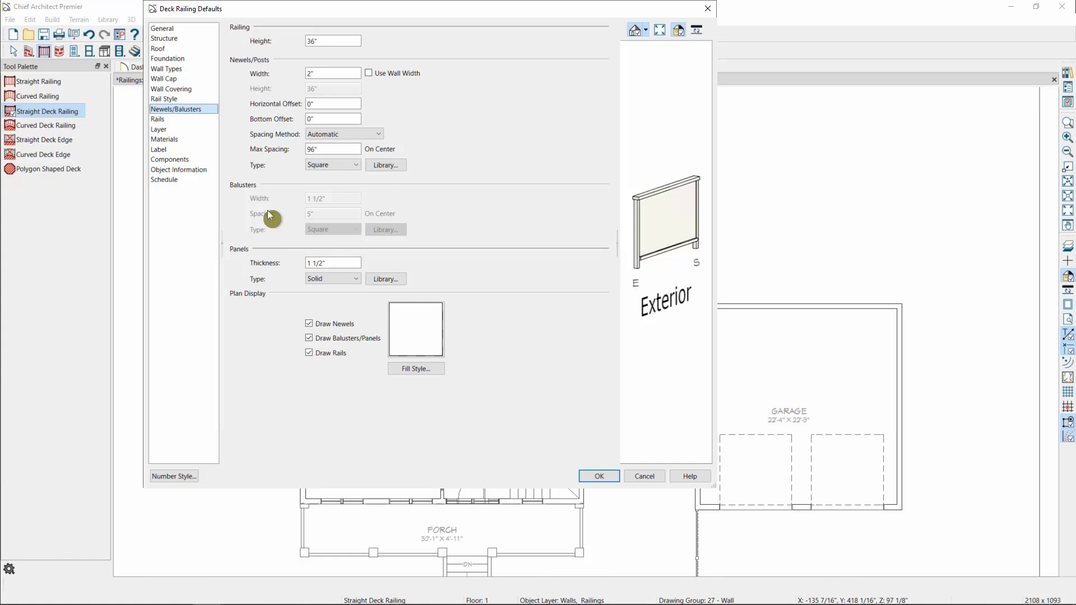
left_click(177, 98)
left_click(276, 41)
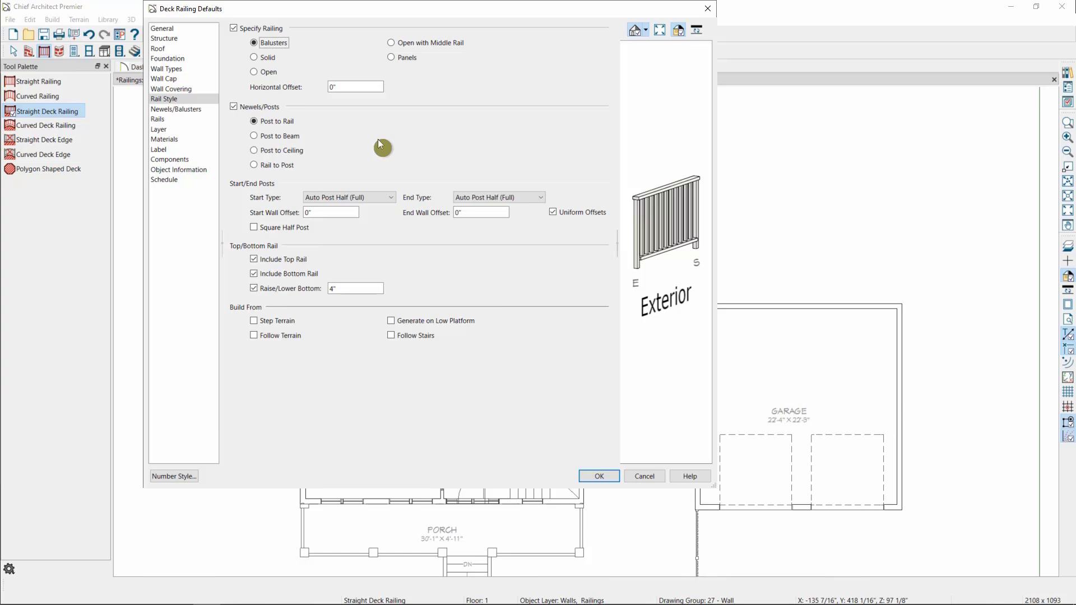
Try Post to Ceiling and Post to Beam, then set the newels to Rail to Post
left_click(378, 140)
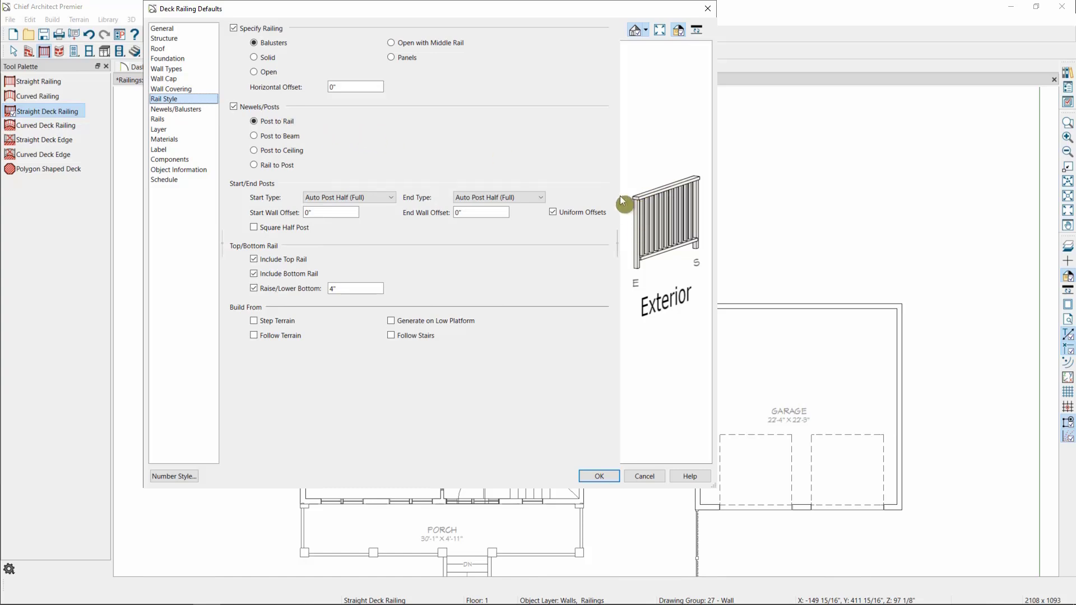
left_click(301, 150)
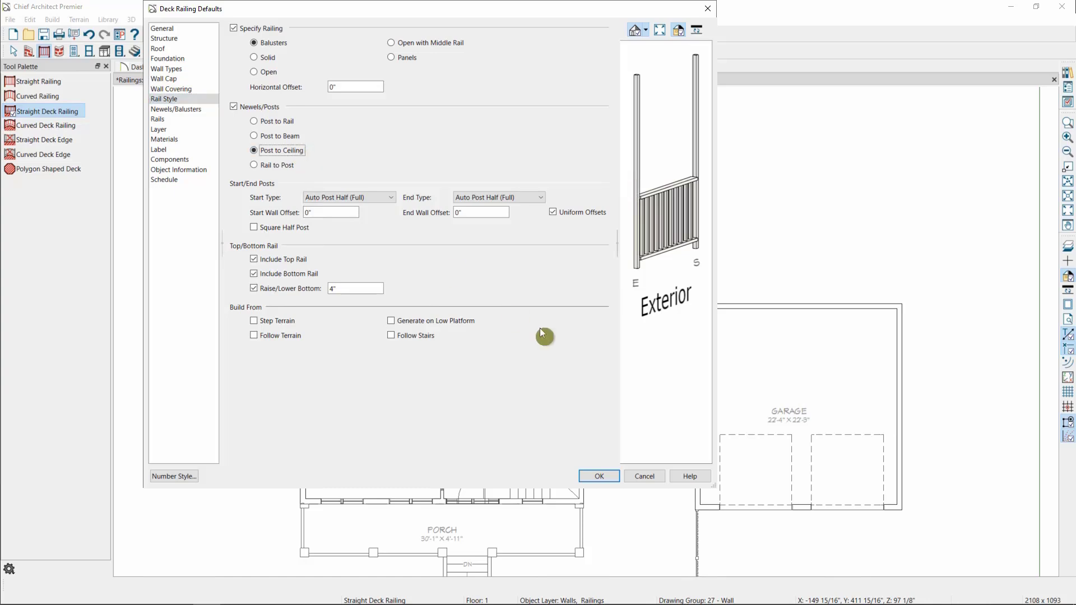
left_click(272, 136)
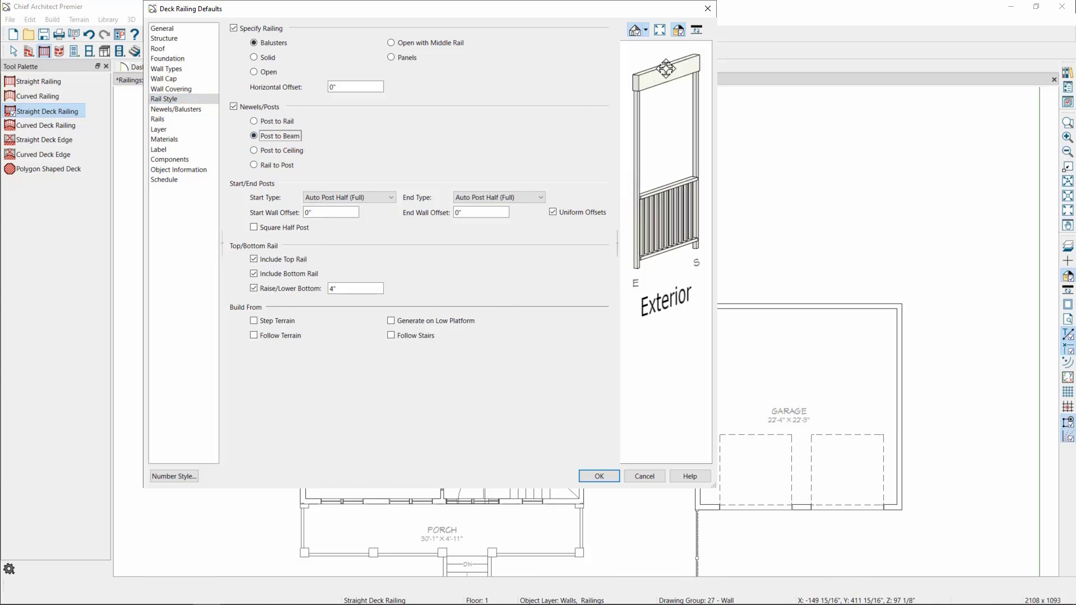
left_click(287, 164)
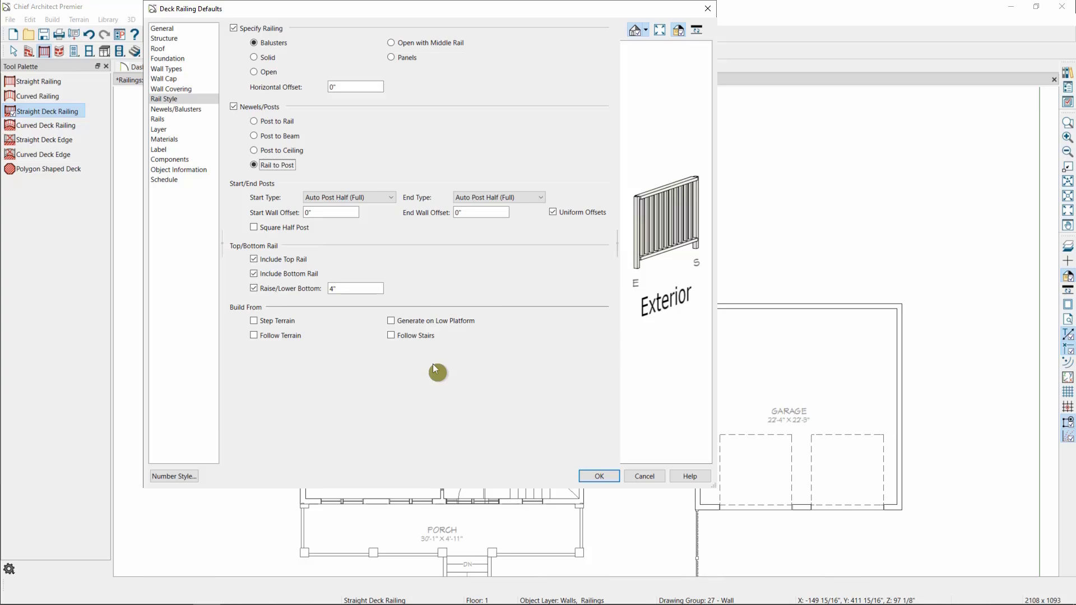
Review the 36" post height and start post list, keeping top and bottom rails included
left_click(198, 109)
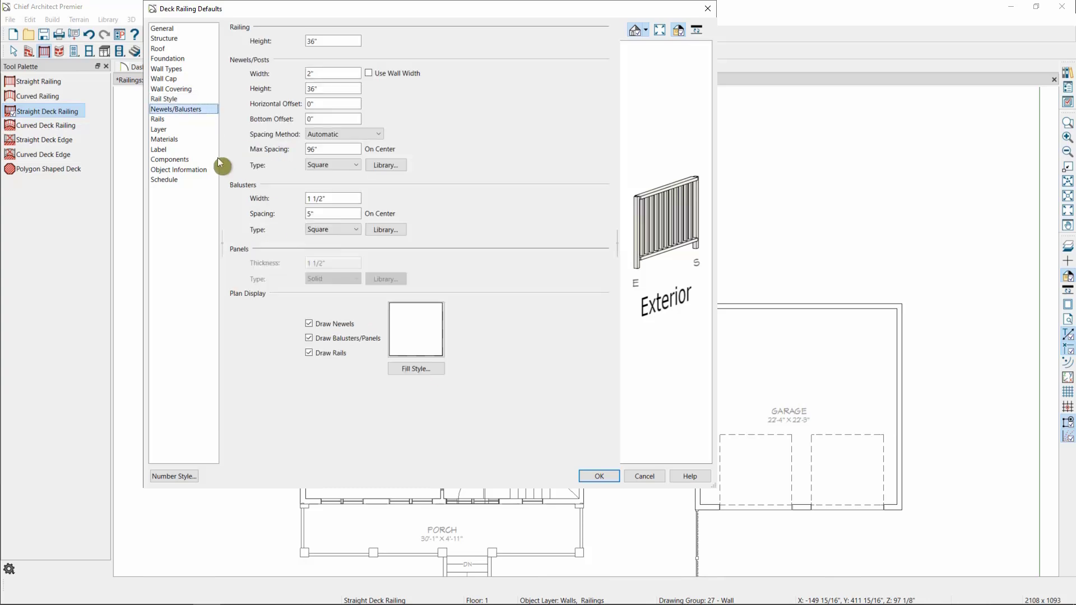
double_click(317, 89)
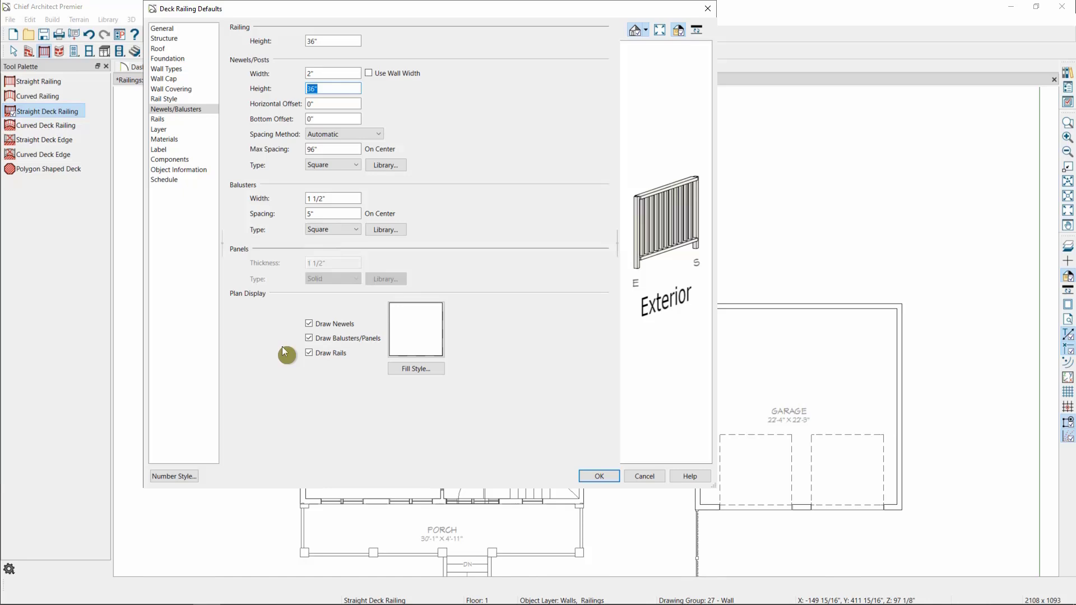
left_click(179, 99)
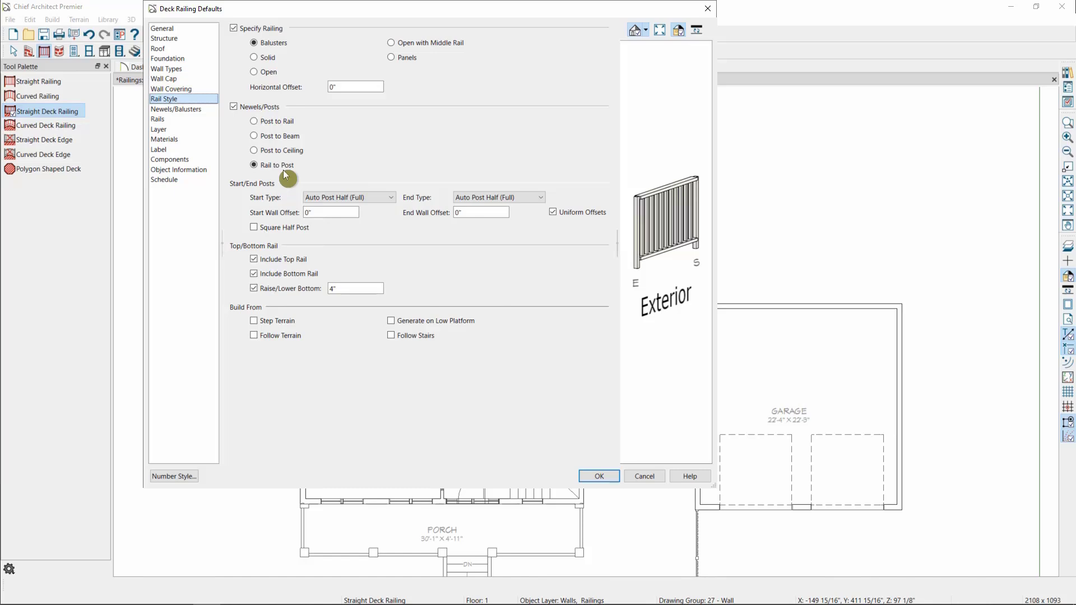
left_click(366, 197)
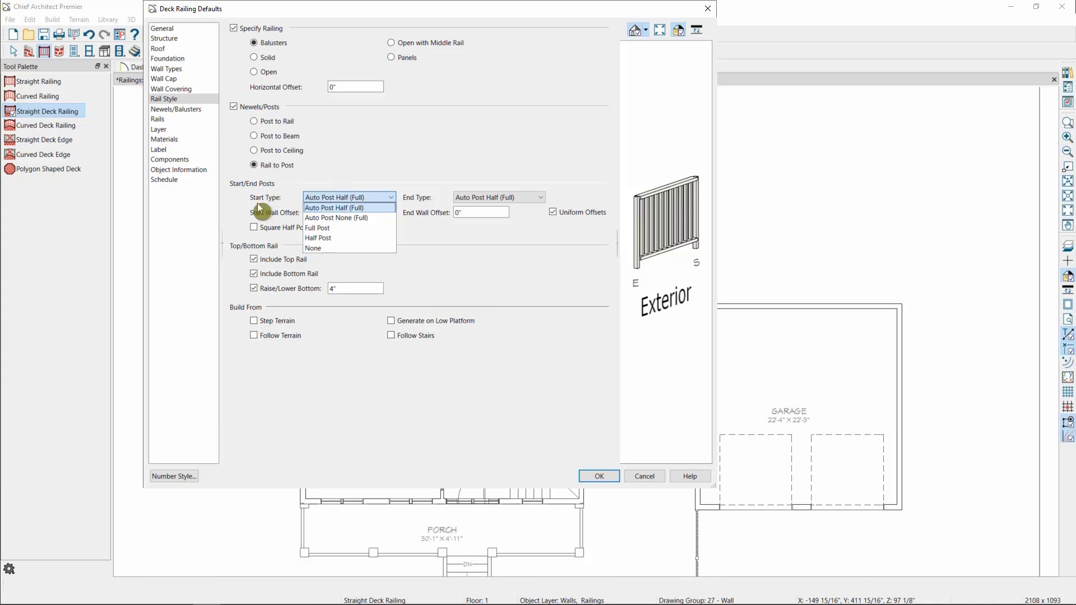
left_click(435, 236)
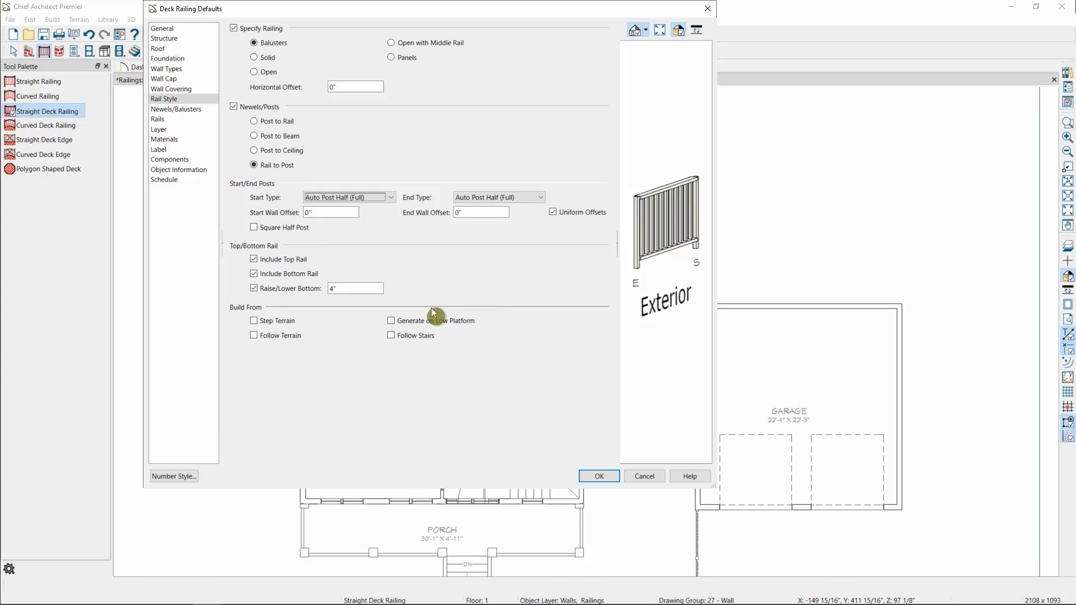
left_click(287, 257)
left_click(287, 256)
left_click(298, 276)
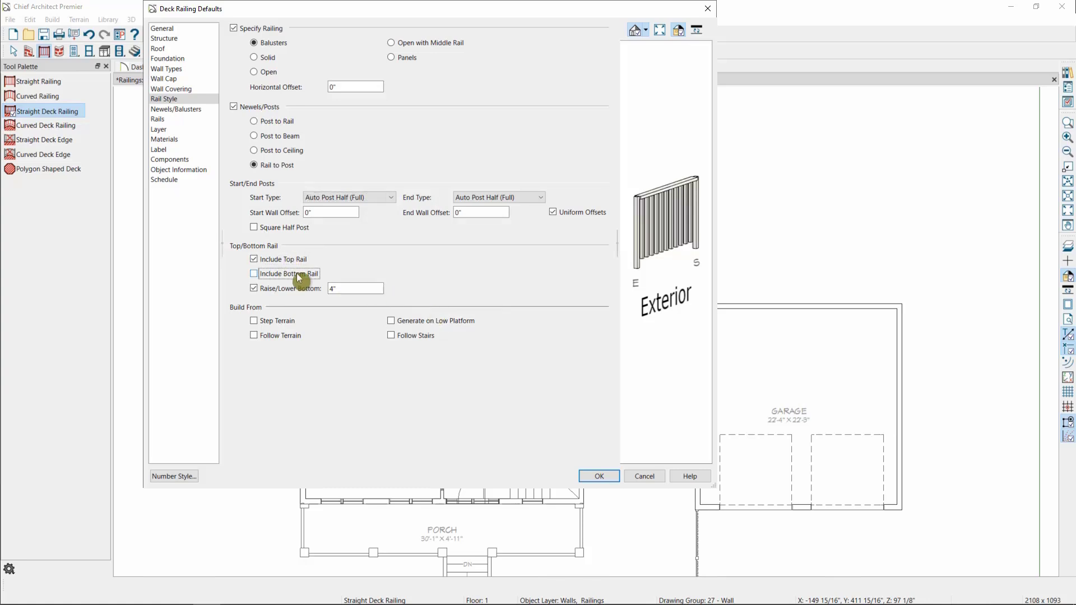
left_click(299, 274)
key("Tab")
key("Tab")
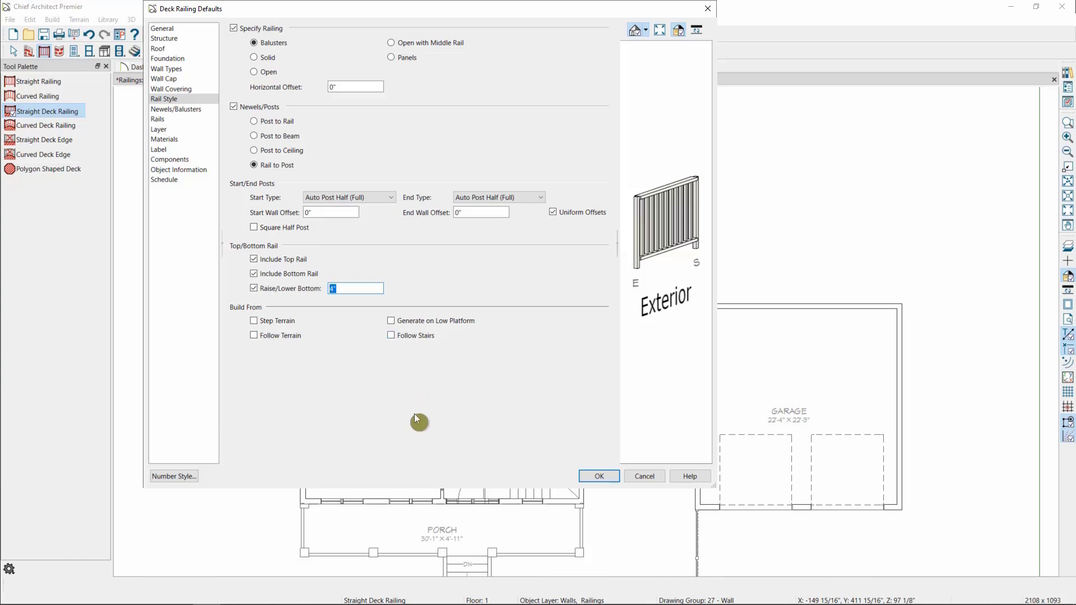
Set newel height to 38", width to 5" and maximum spacing to 60"
left_click(197, 112)
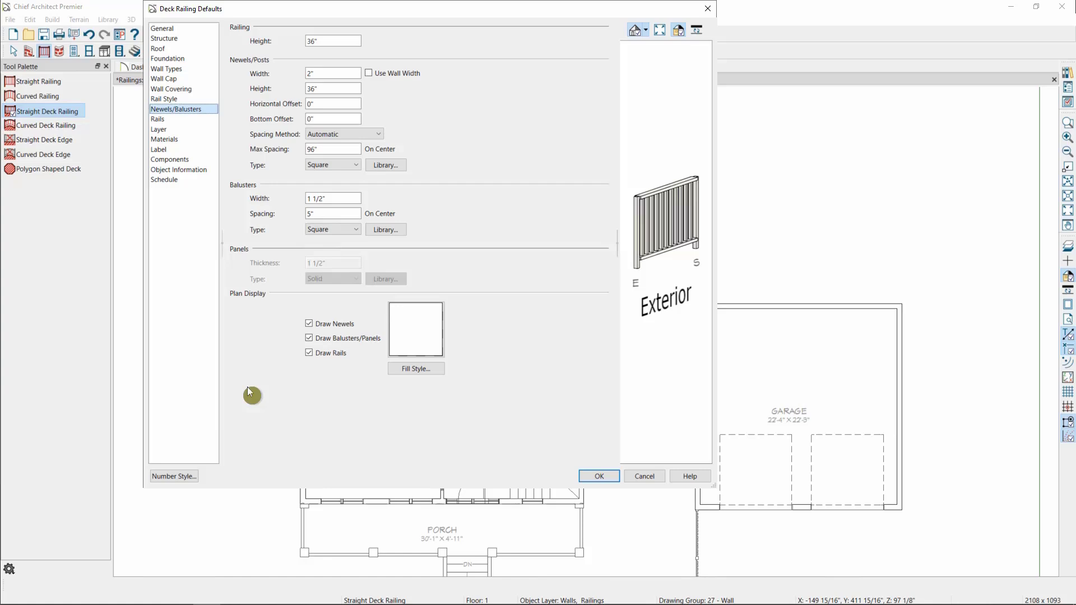
double_click(338, 41)
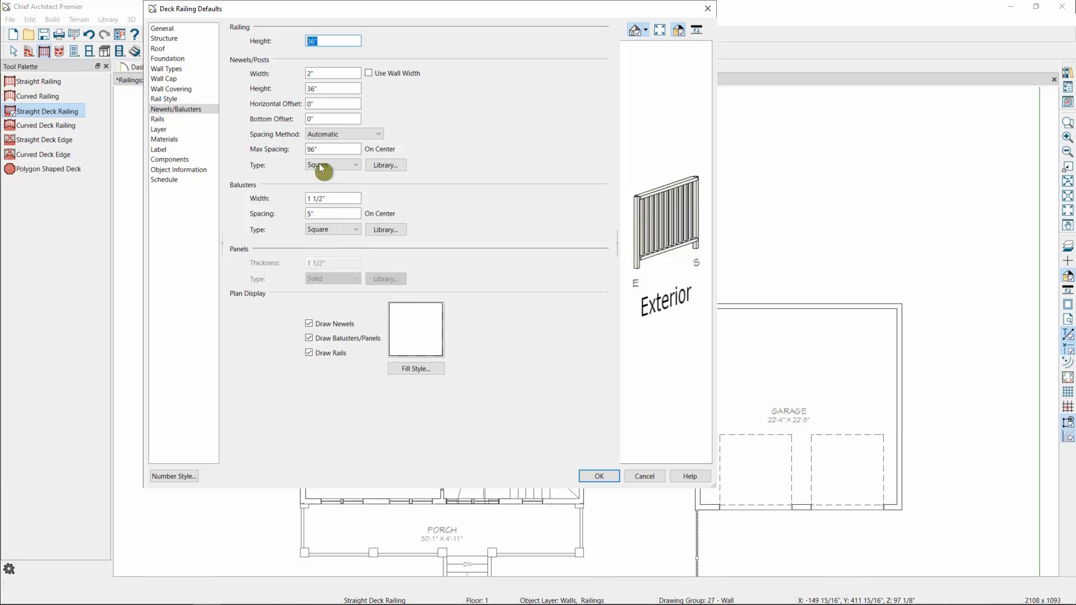
left_click(338, 88)
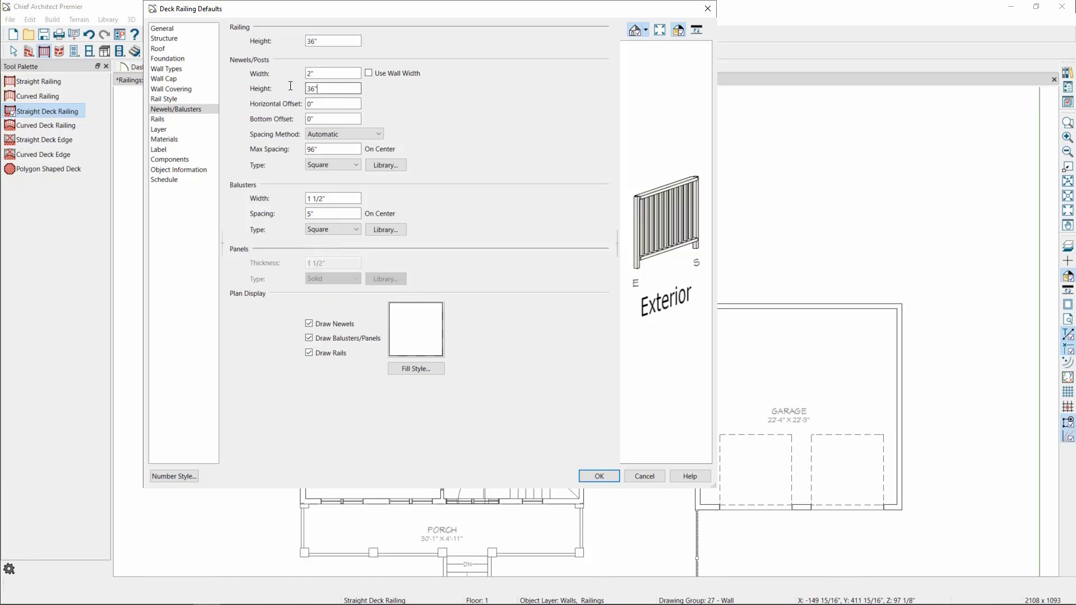
key("ctrl+a")
type("38")
left_click(460, 255)
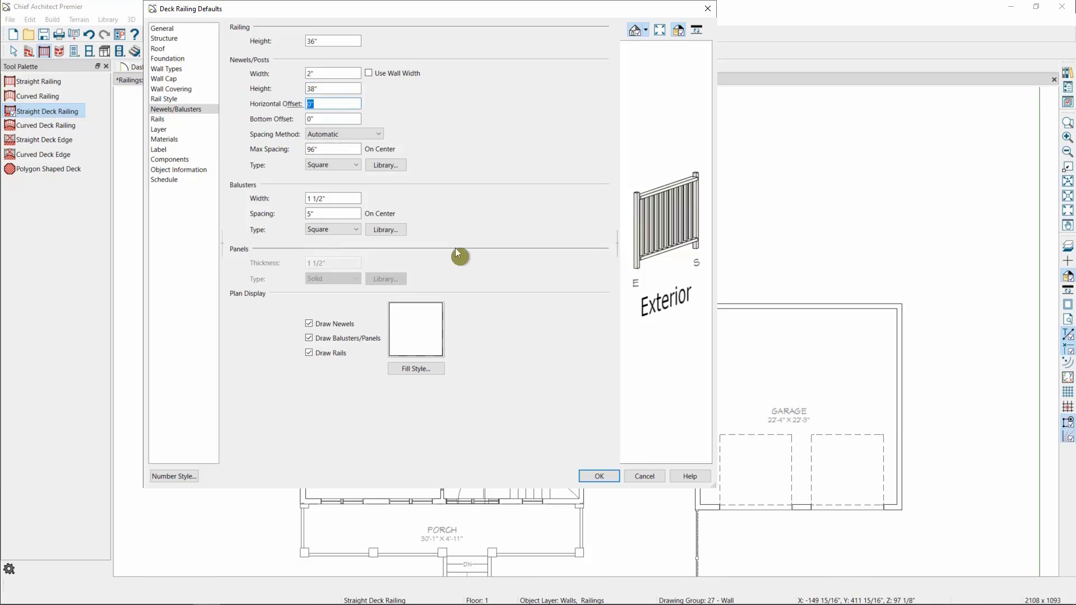
left_click(334, 90)
left_click(336, 74)
key("ctrl+a")
type("5")
key("Tab")
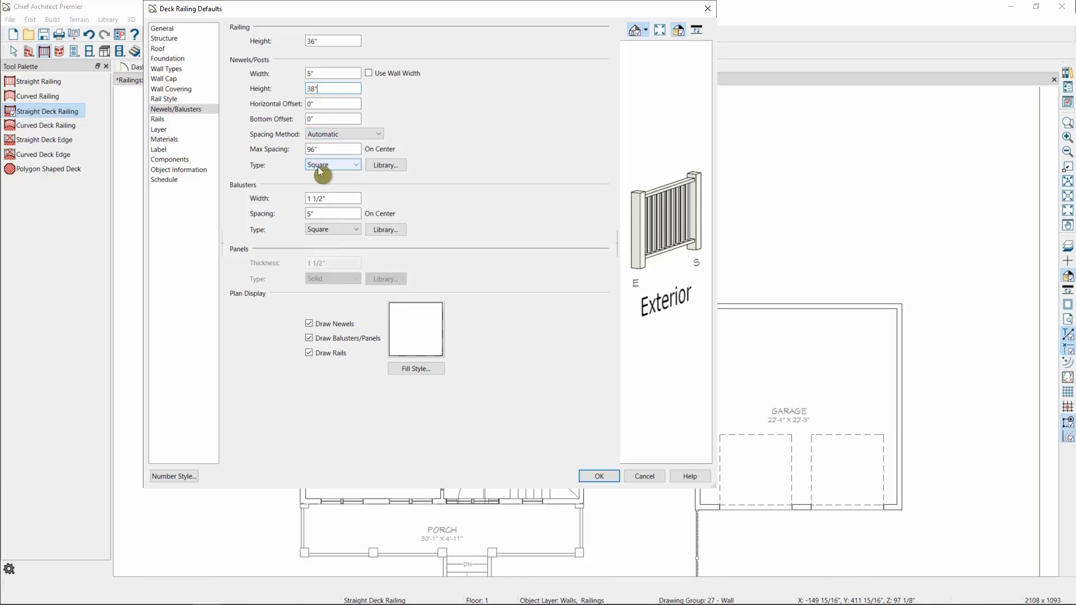
double_click(325, 149)
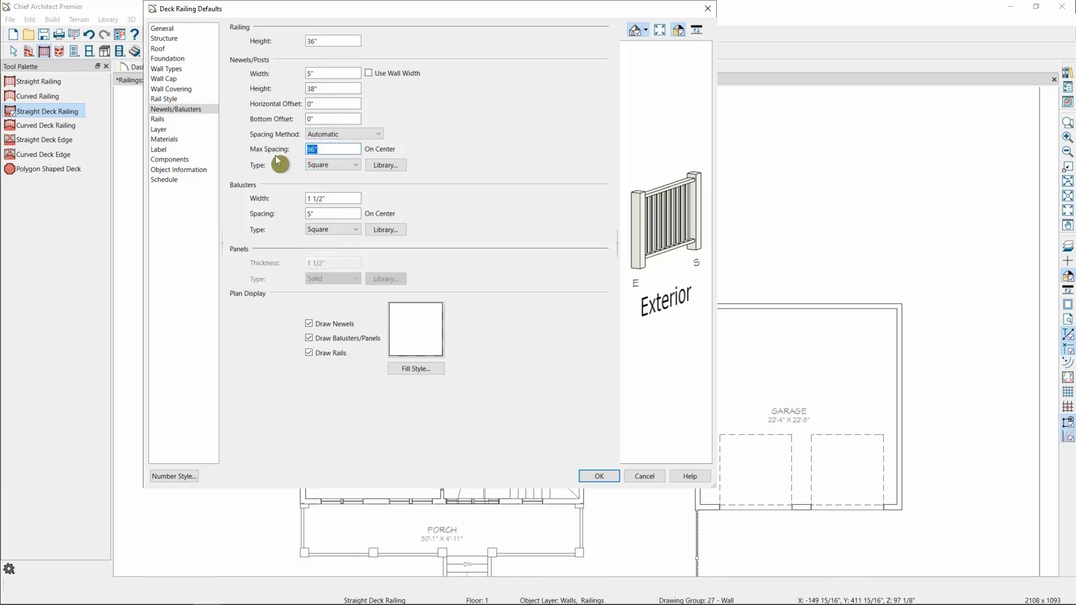
type("60")
left_click(328, 123)
Check the newel and baluster shape choices, leaving the baluster type unchanged
left_click(340, 168)
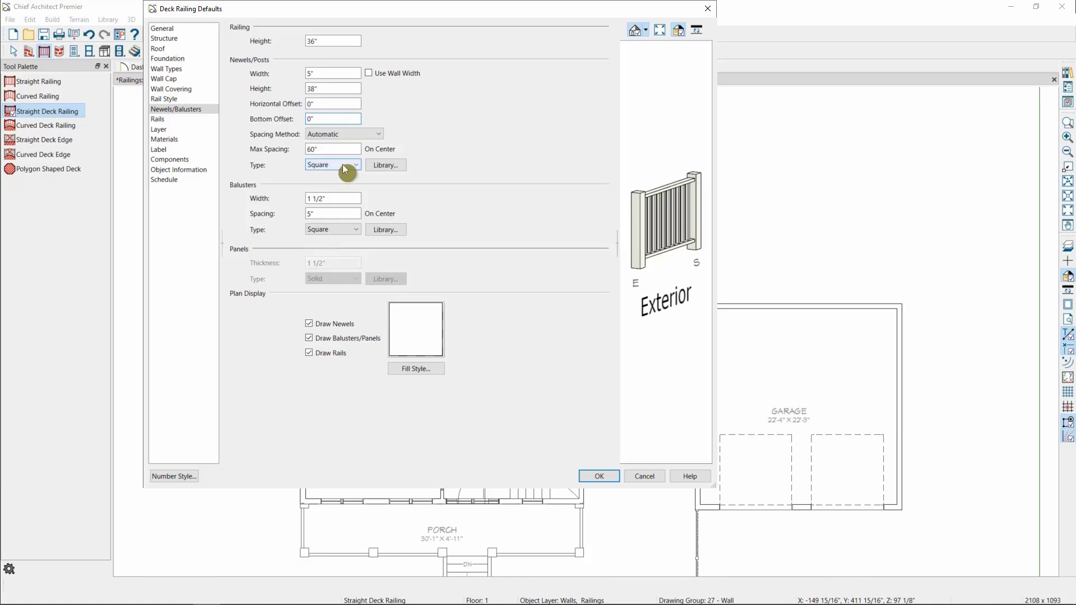
left_click(347, 231)
left_click(340, 230)
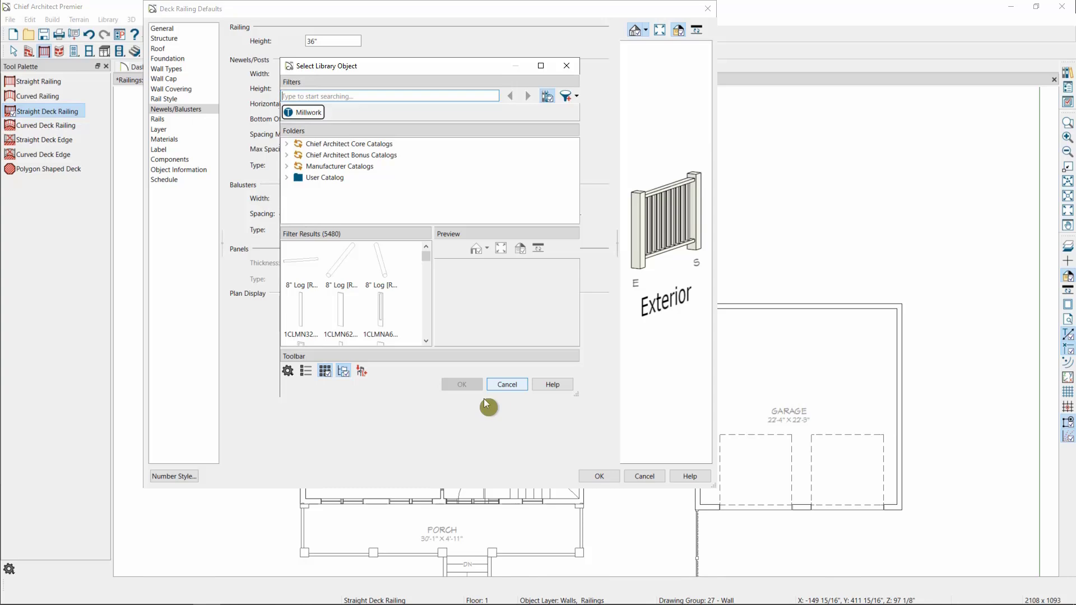
key("Escape")
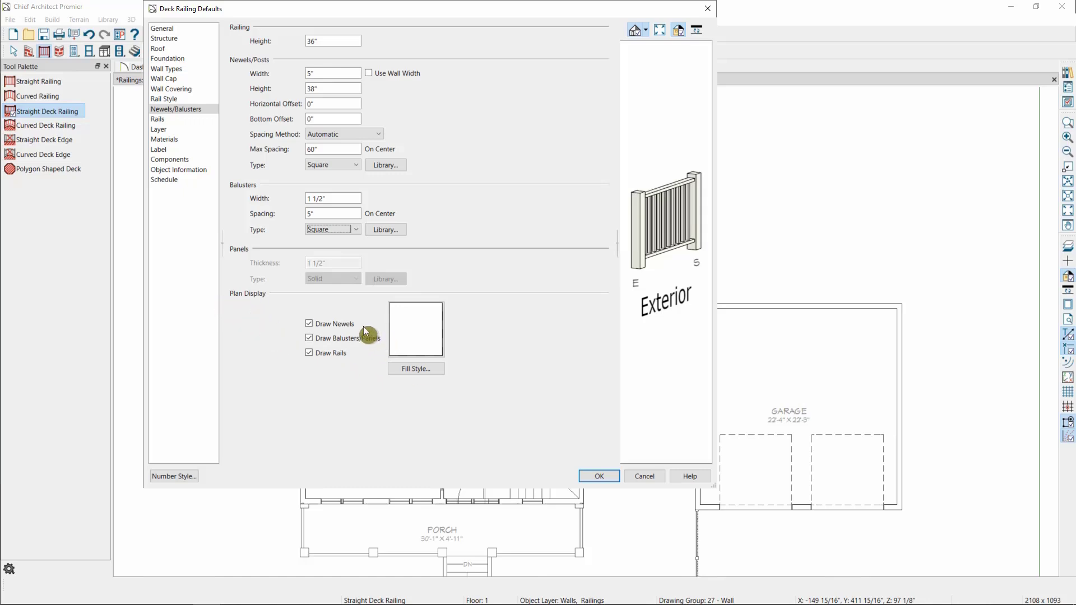
left_click(183, 118)
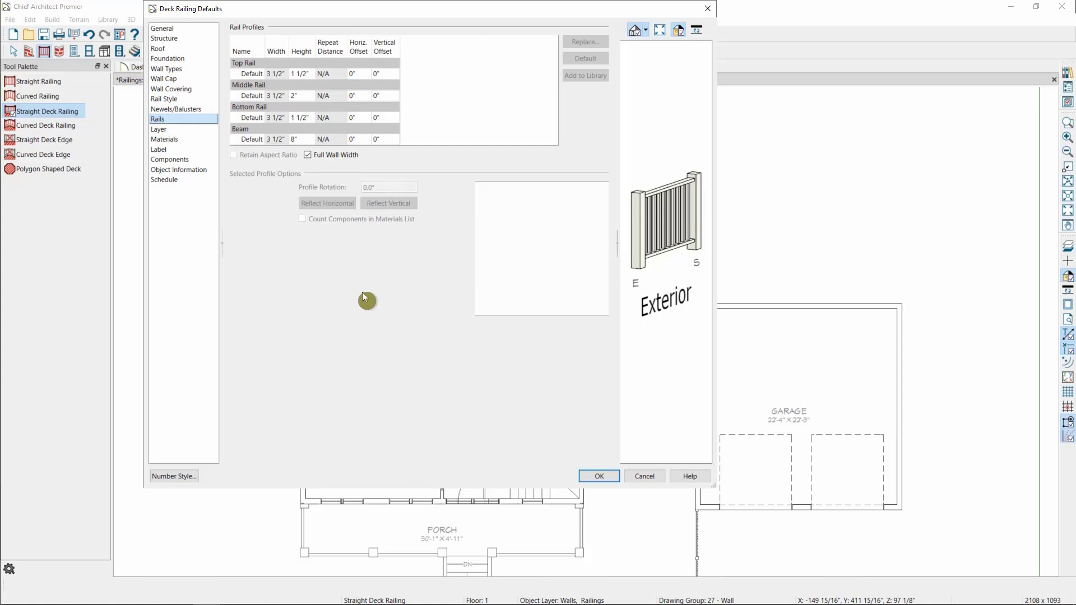
Inspect the top, middle, bottom rail and beam profiles unchanged, then accept the defaults
left_click(294, 79)
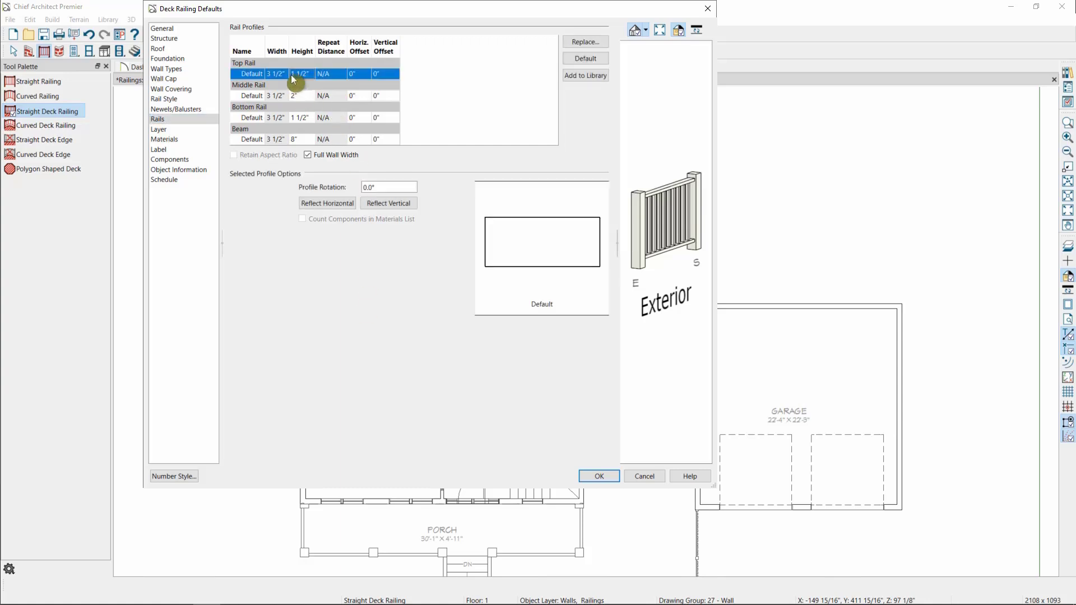
left_click(295, 117)
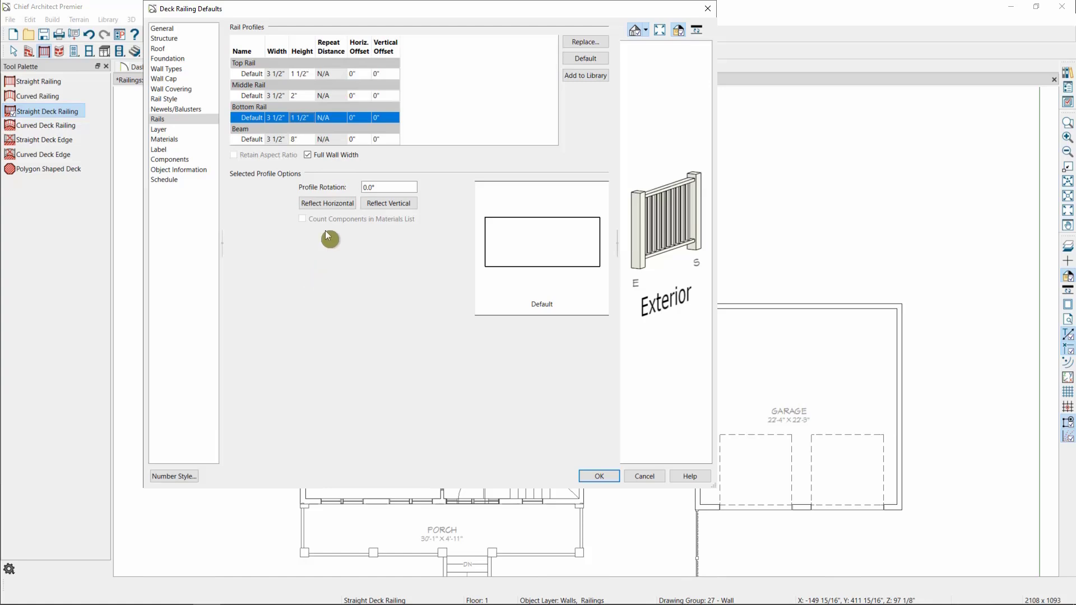
left_click(315, 96)
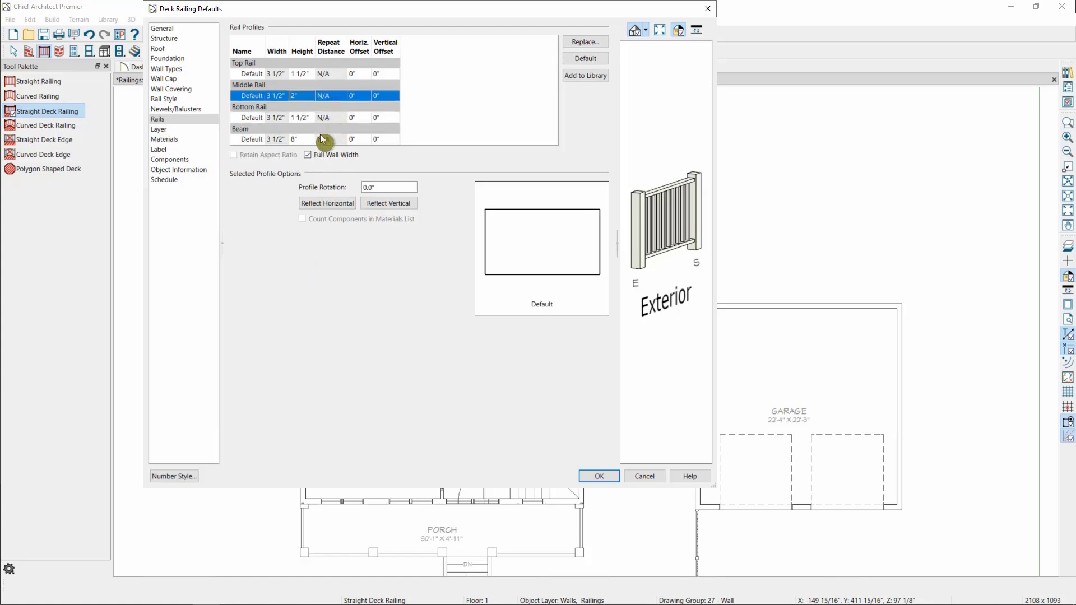
left_click(327, 140)
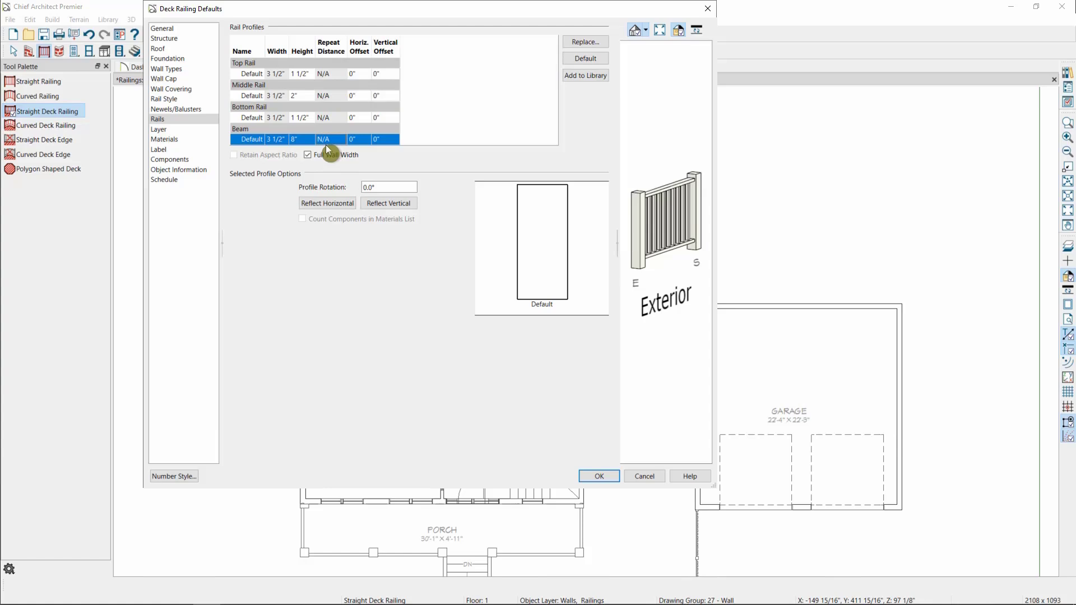
left_click(318, 75)
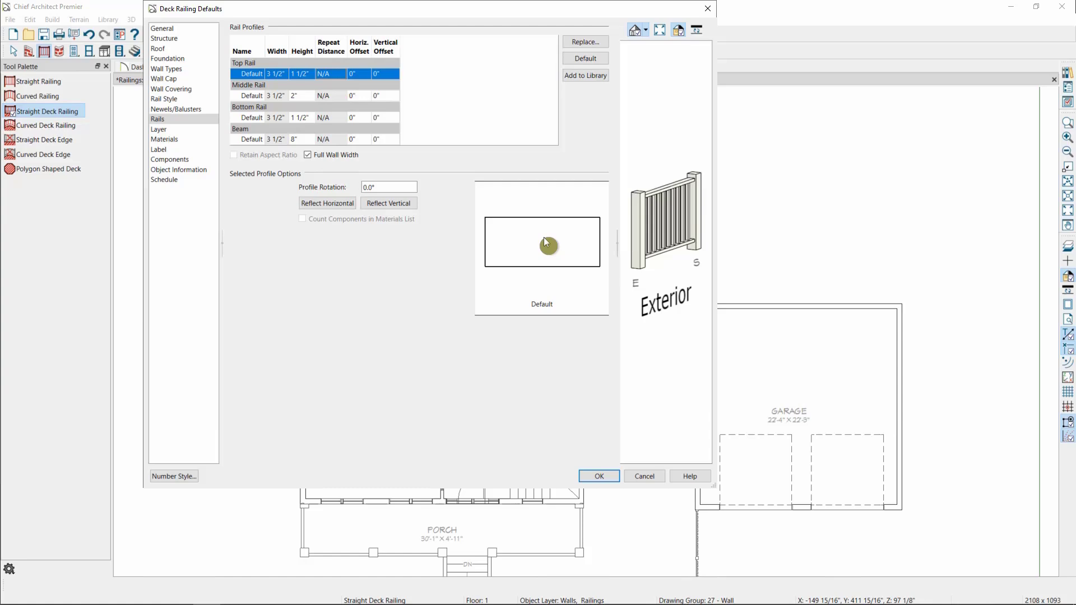
left_click(592, 42)
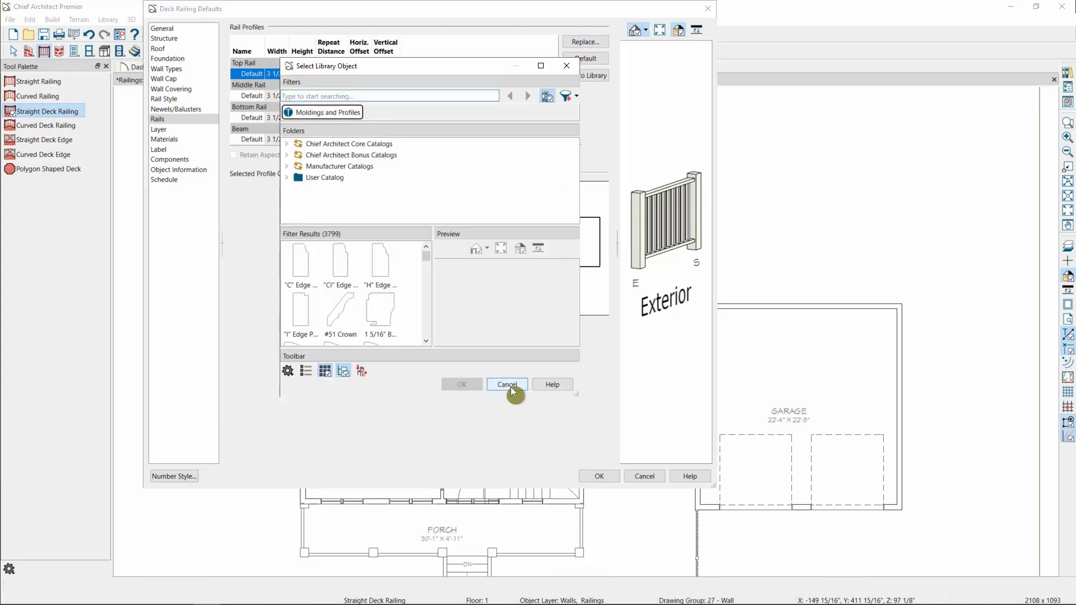
left_click(510, 387)
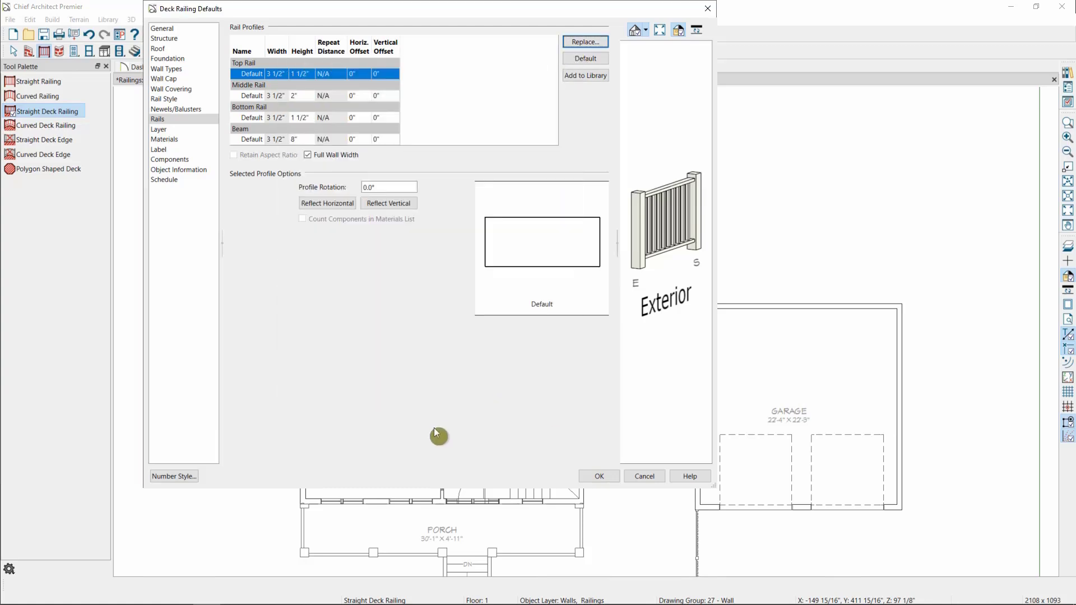
left_click(603, 474)
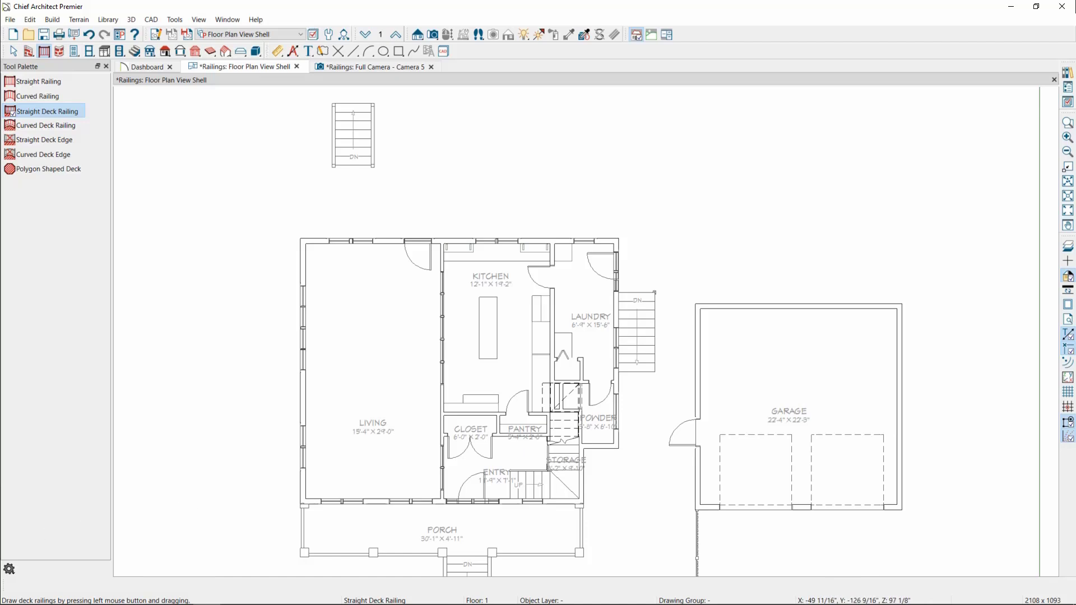
Close the camera view and glance at Straight Railing defaults, returning to Straight Deck Railing
key("space")
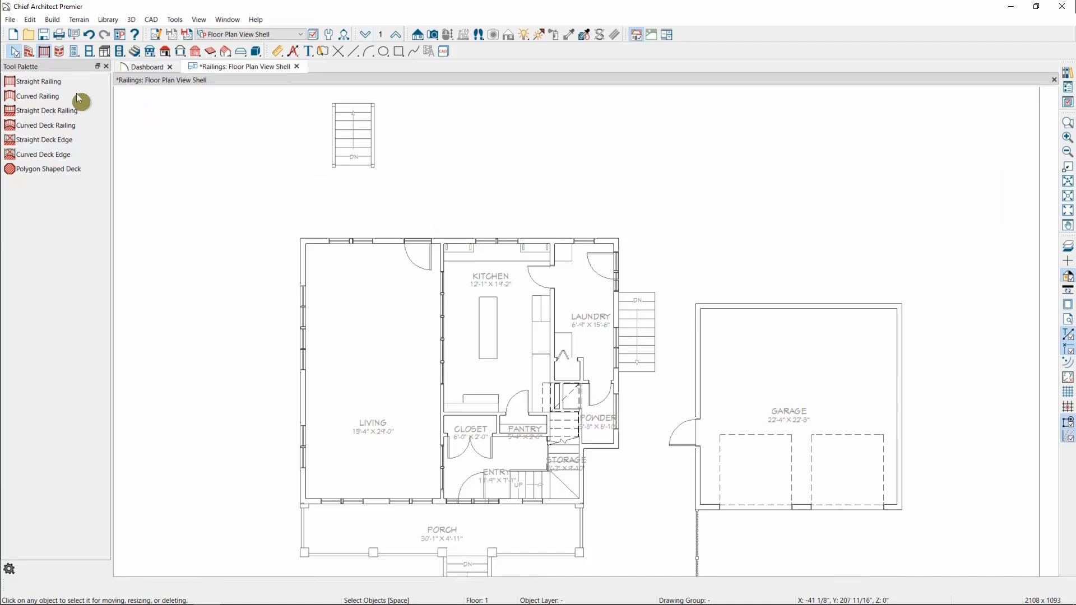
left_click(59, 112)
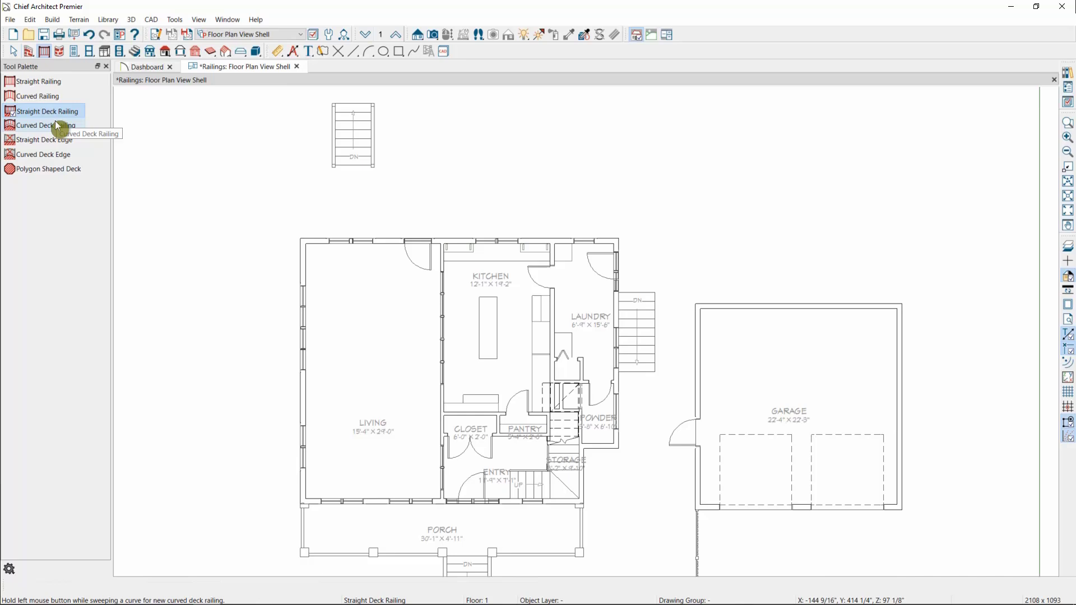
double_click(57, 80)
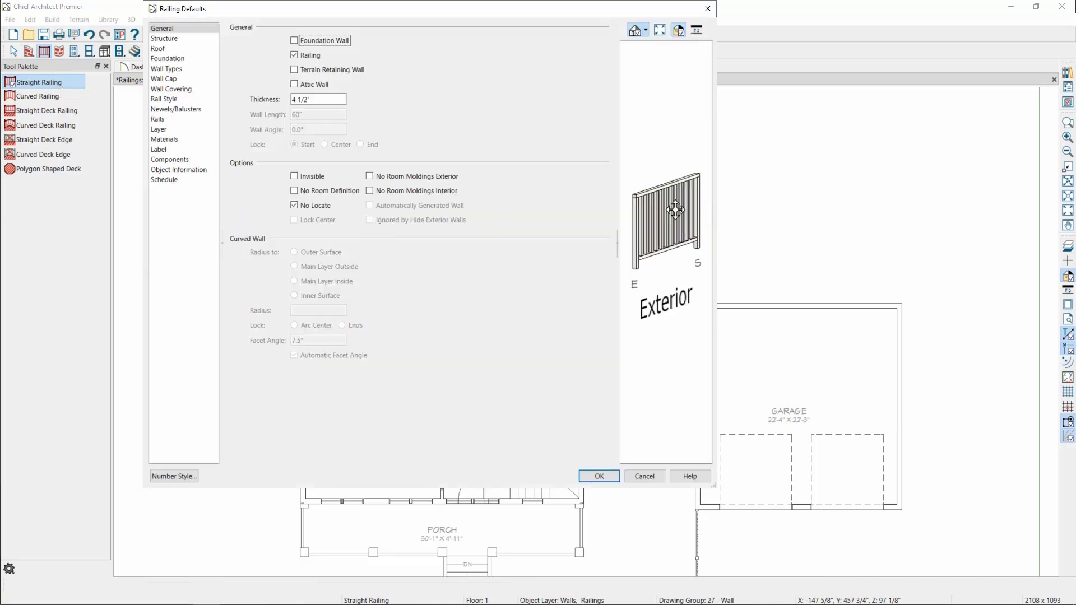
left_click(645, 476)
left_click(55, 113)
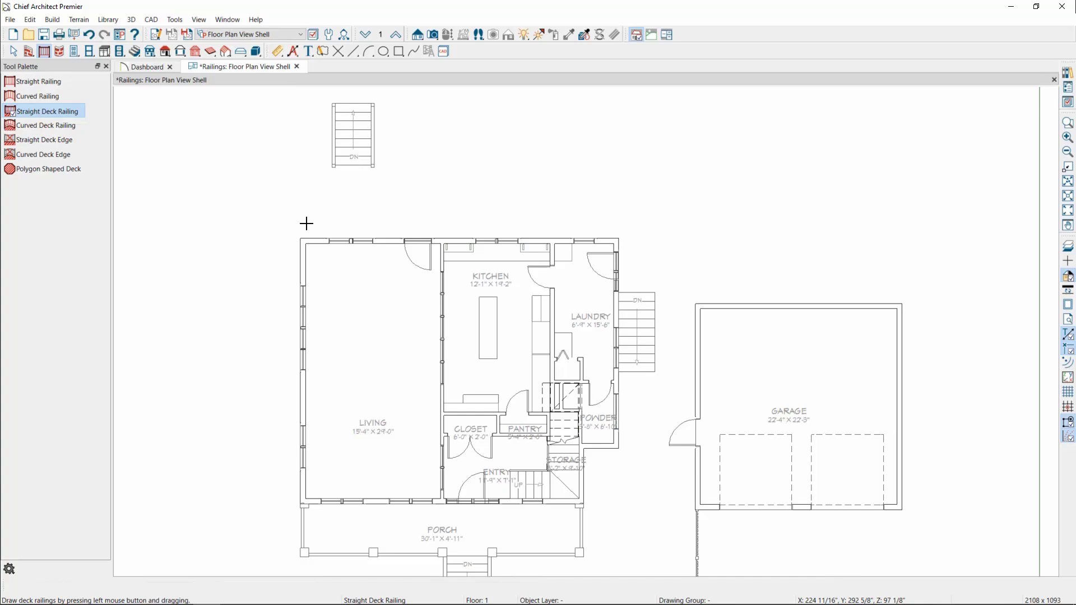
Draw the deck railing from the living room corner and widen the deck to 40'-2" by 8'-6"
mouse_move(302, 240)
left_mouse_down()
mouse_move(298, 163)
mouse_move(651, 164)
mouse_move(657, 291)
mouse_move(619, 294)
left_mouse_up()
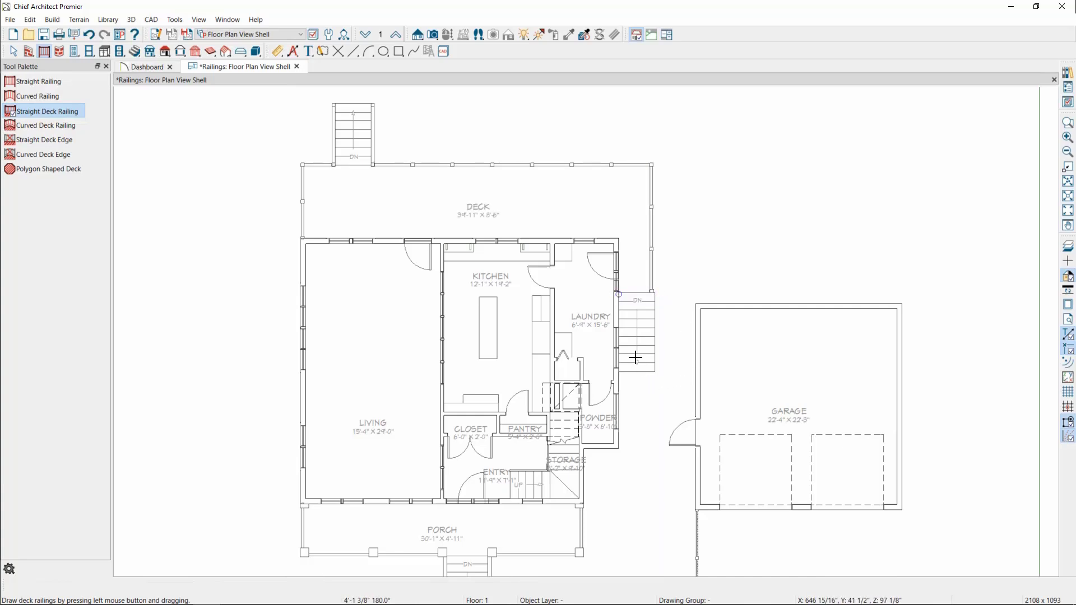
left_click(652, 269)
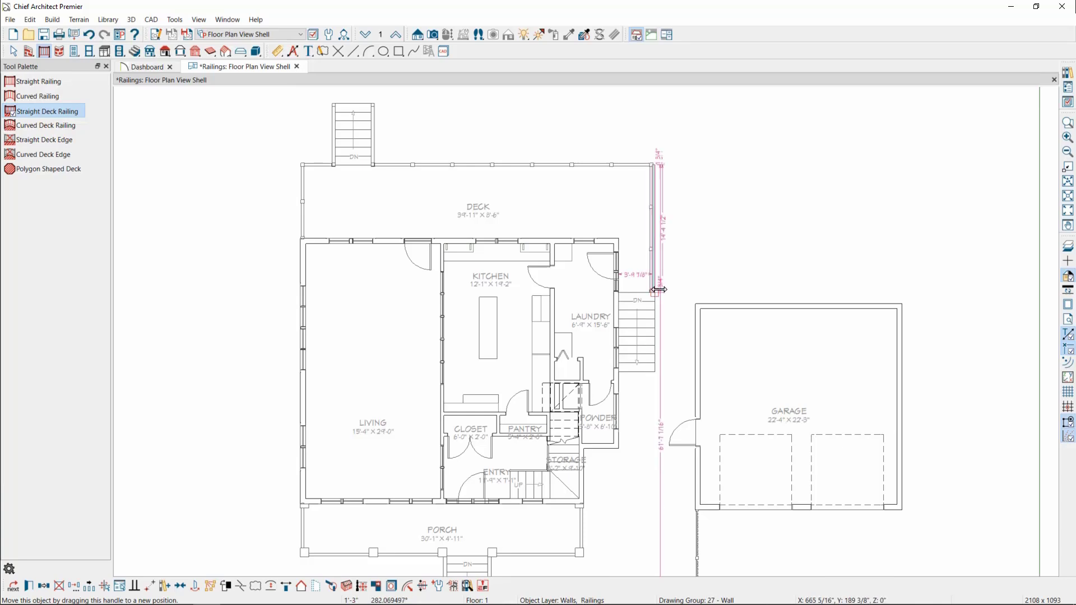
left_click_drag(658, 290, 661, 291)
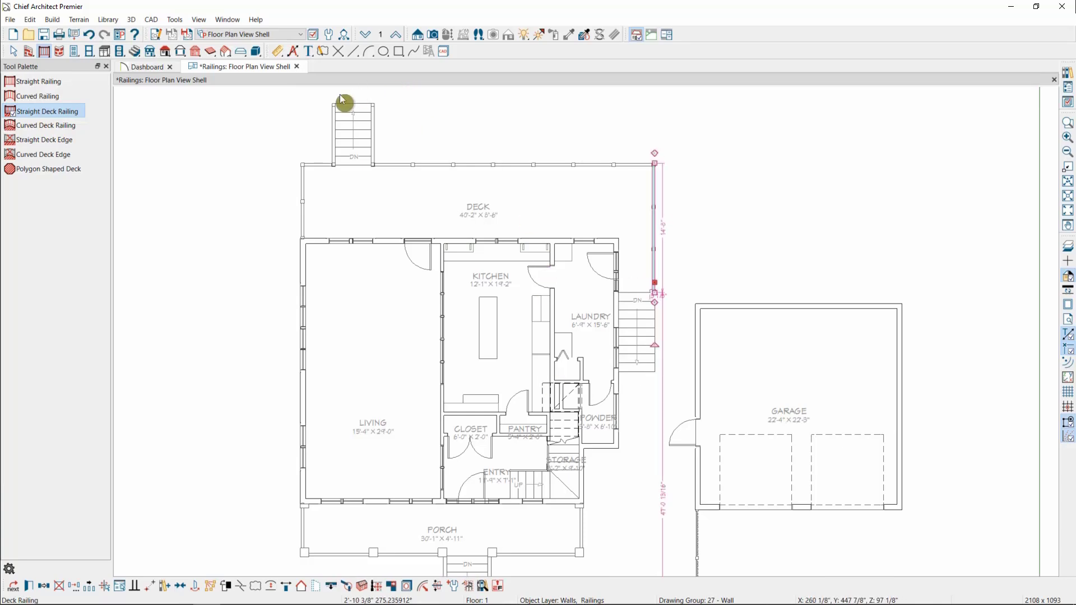
left_click(430, 35)
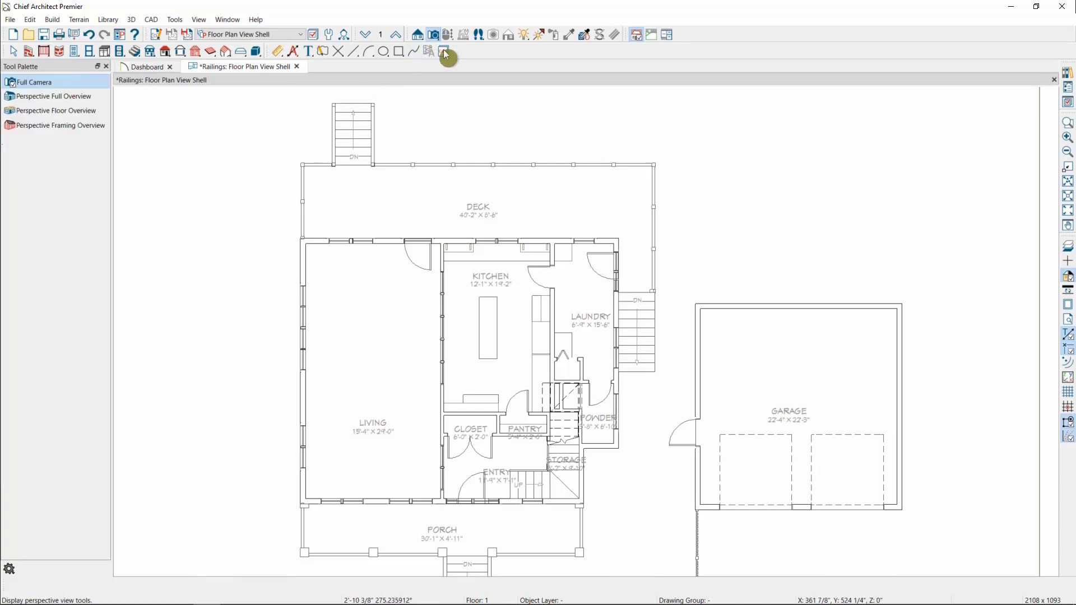
Show a Perspective Full Overview tiled vertically beside the floor plan
left_click(70, 100)
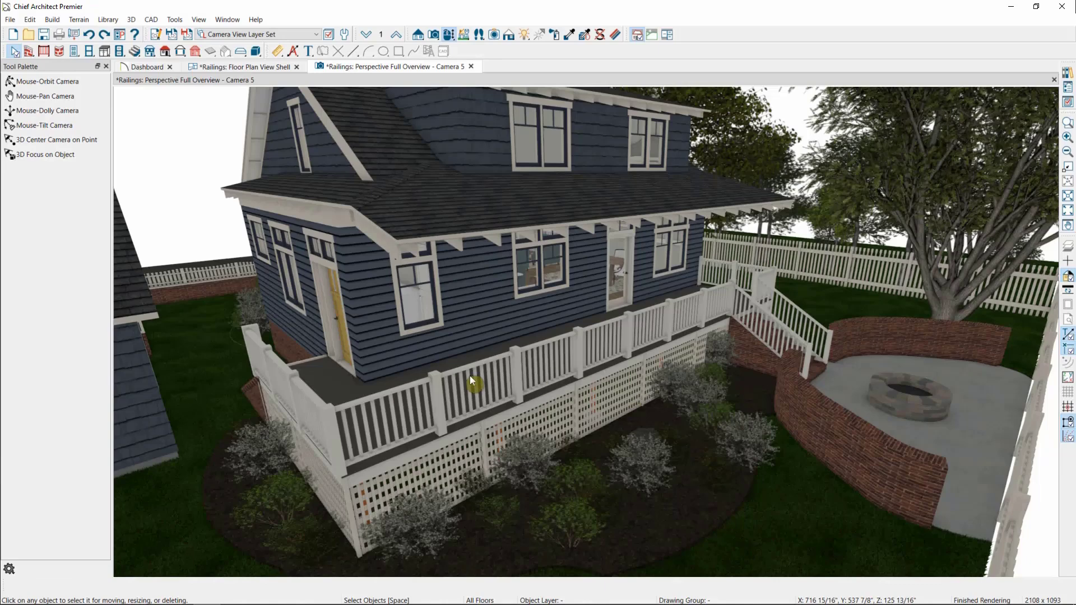
left_click(234, 21)
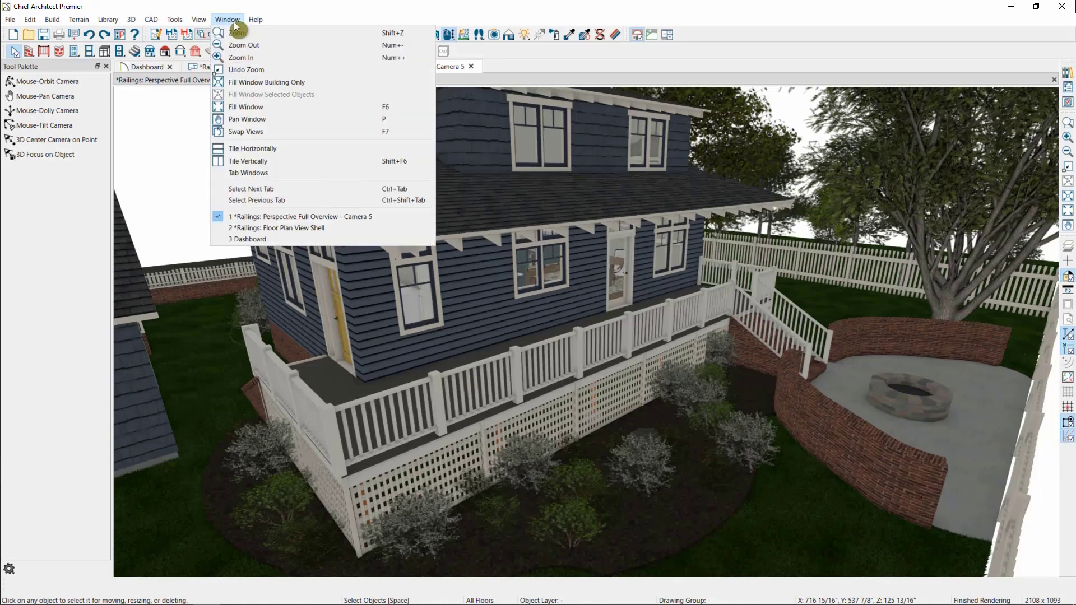
left_click(274, 161)
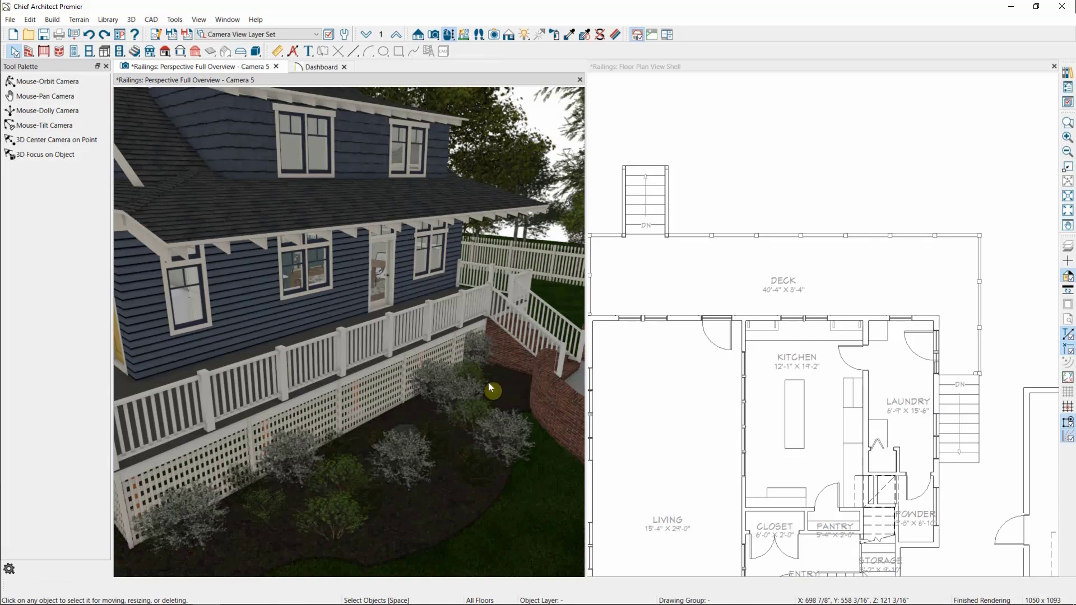
Break the top deck railing near its right end and open Specification for the 432 15/16" run
left_click(838, 234)
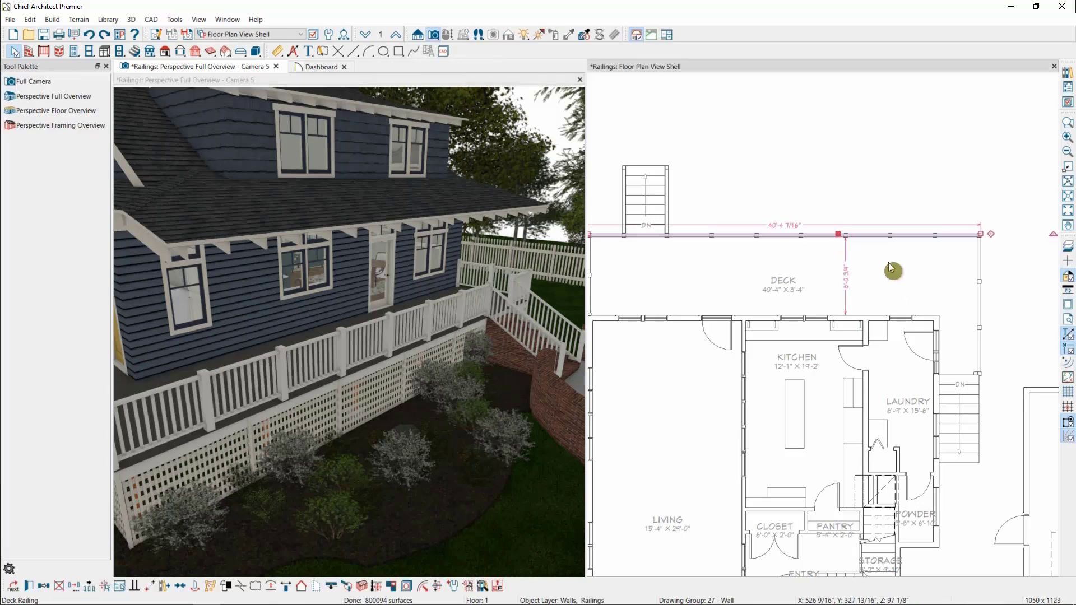
left_click(242, 588)
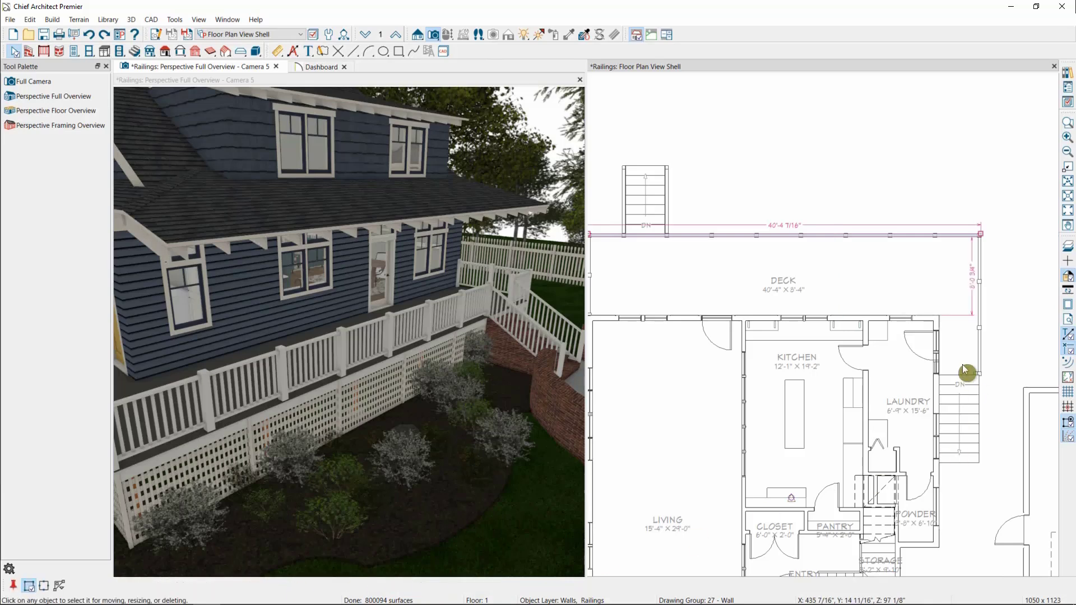
left_click(939, 234)
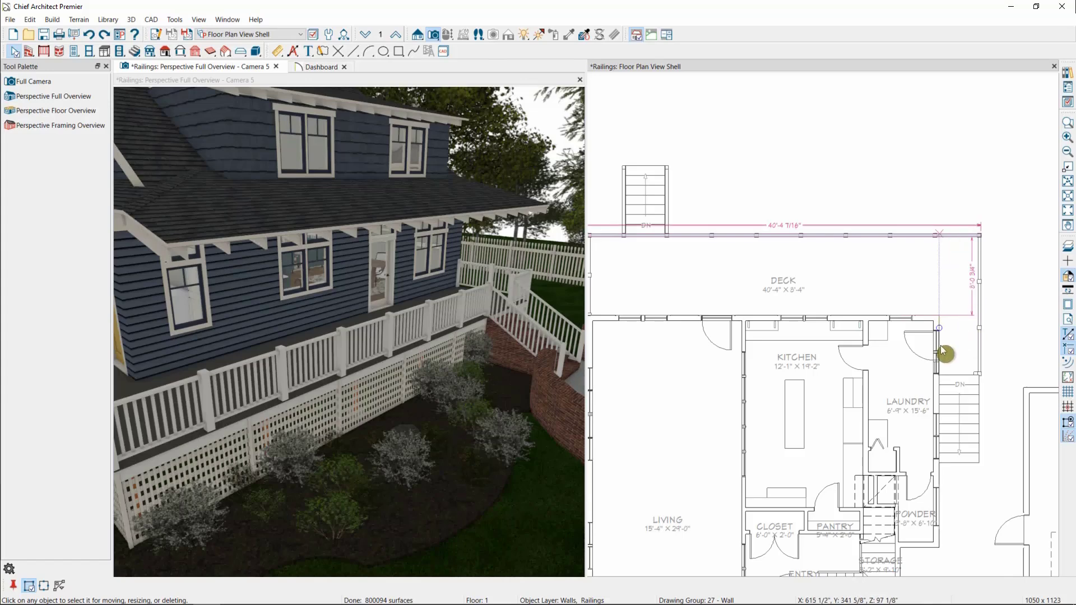
left_click(902, 235)
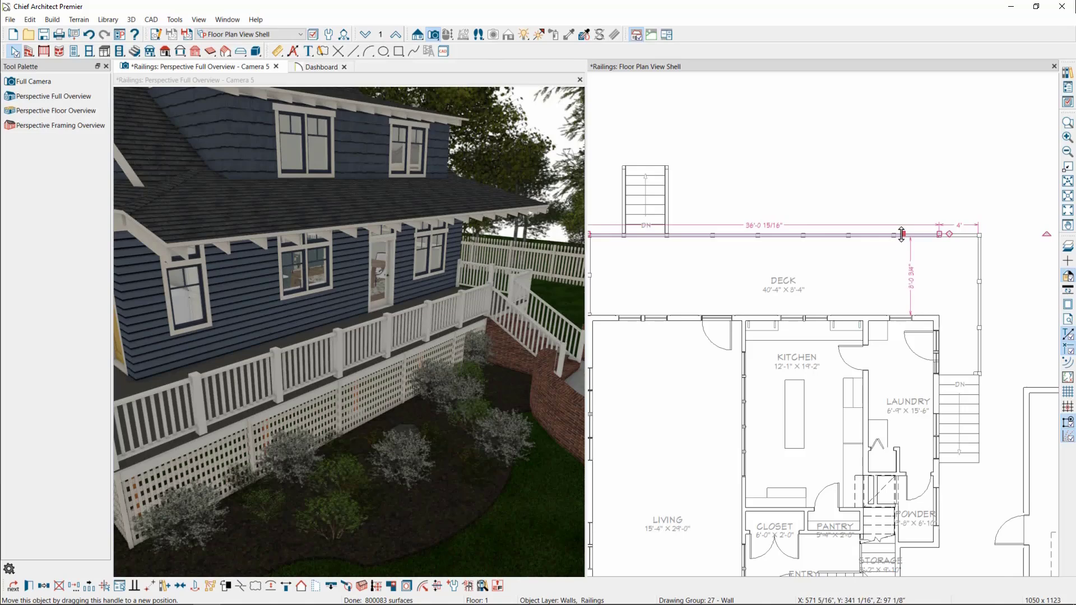
double_click(902, 234)
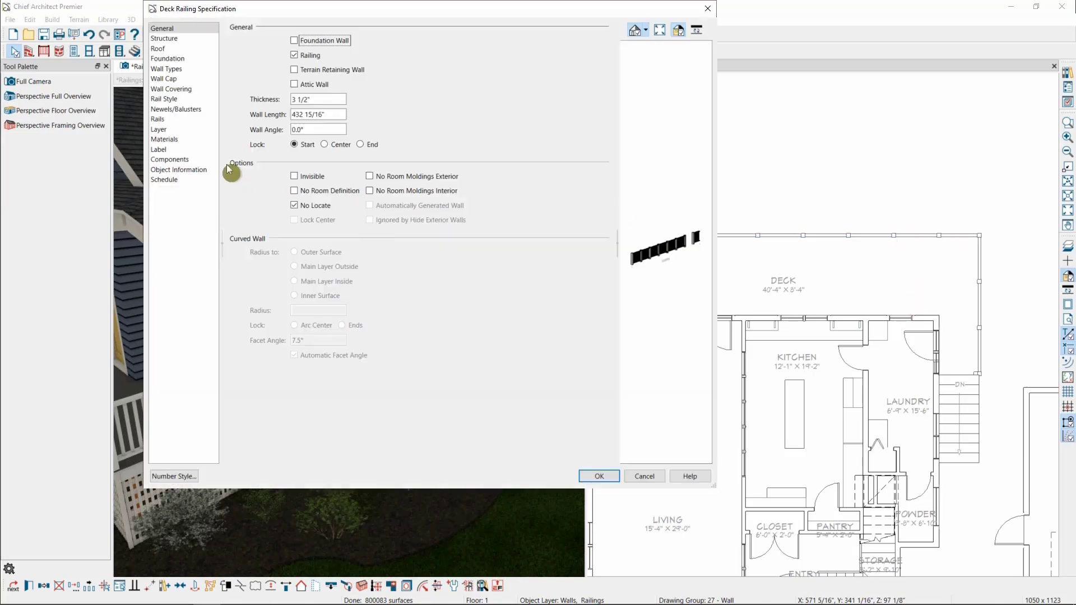
Set this deck railing's newels to Post to Beam and apply the change
left_click(185, 99)
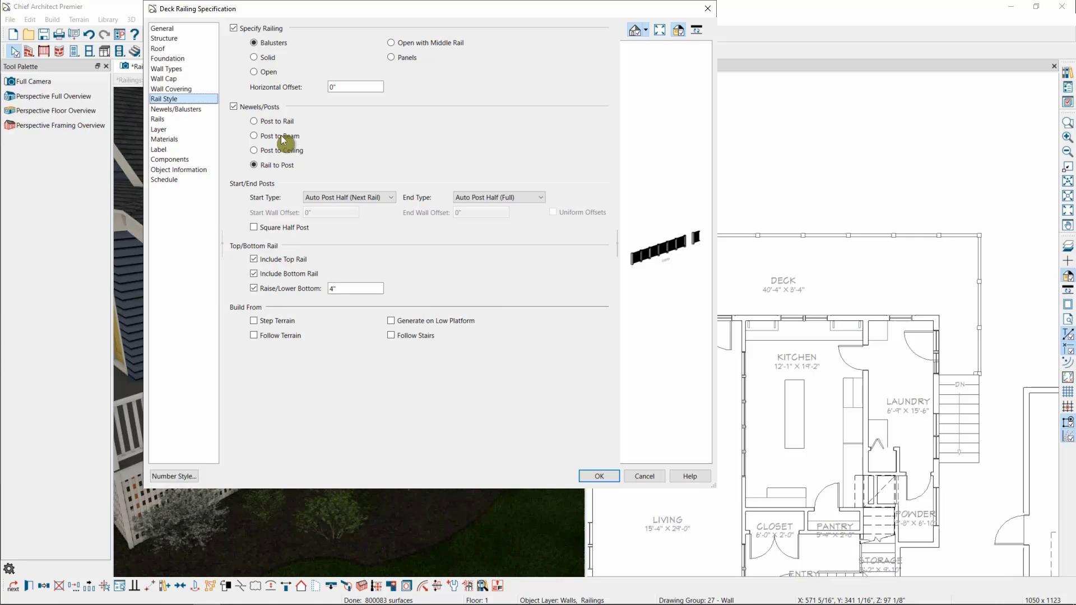
left_click(283, 137)
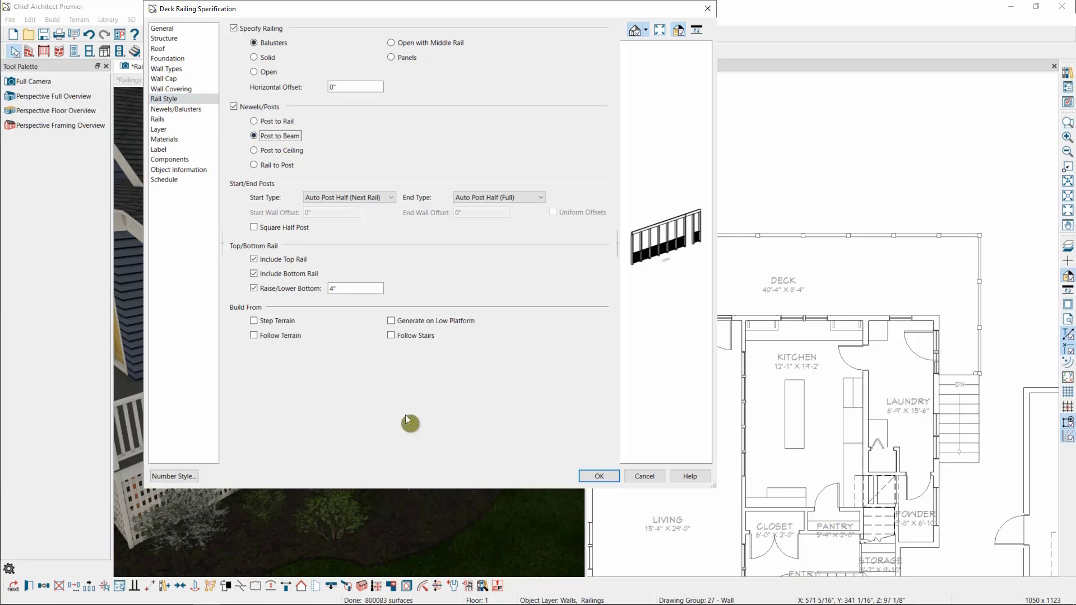
left_click(180, 119)
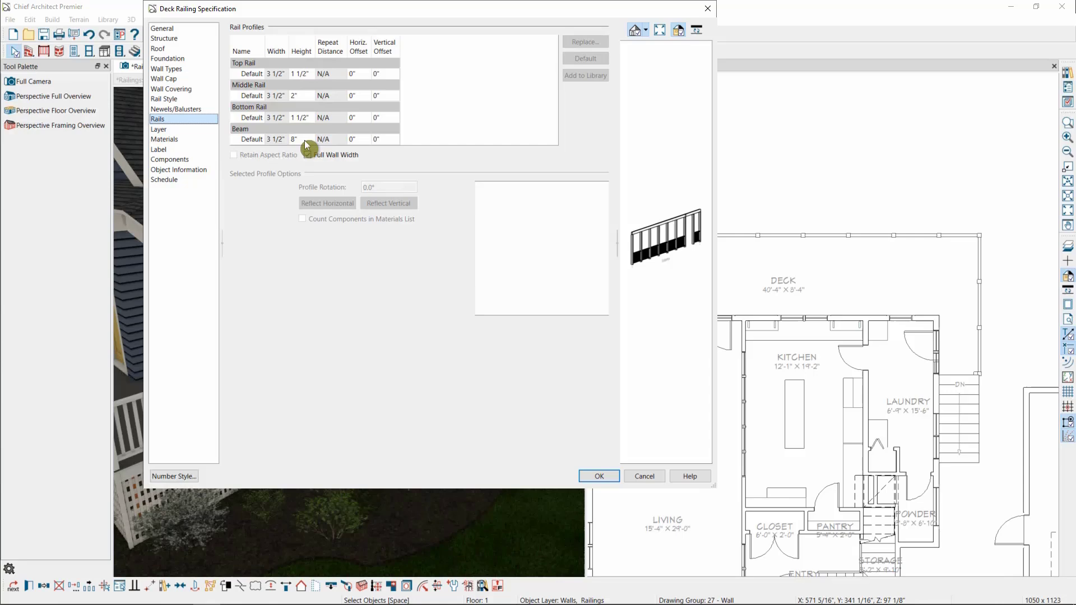
left_click(600, 474)
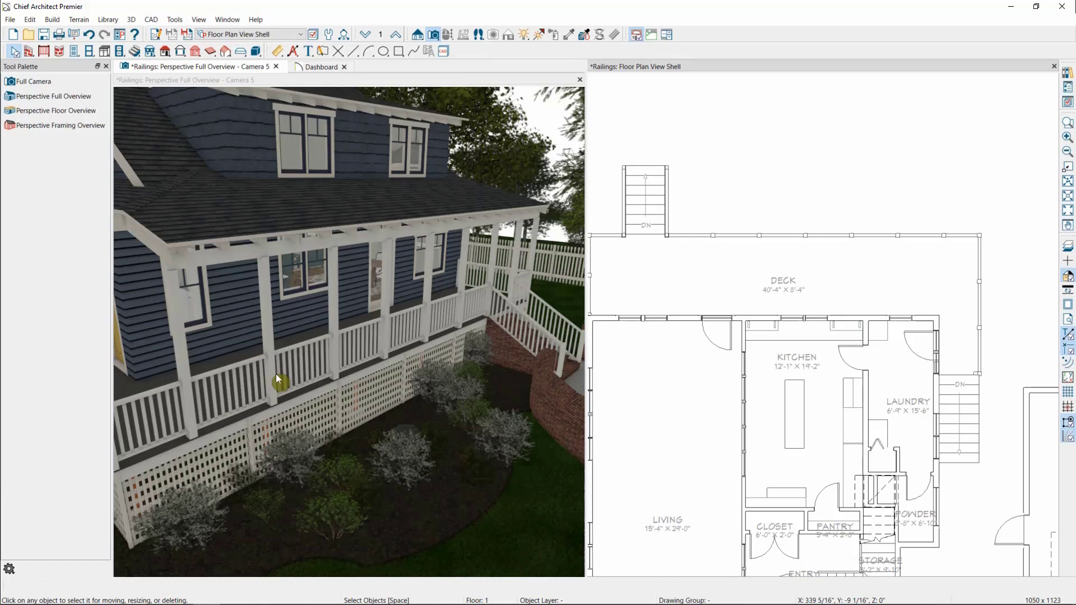
Slide one porch railing post to the right along the railing using Move Newels
left_click(338, 354)
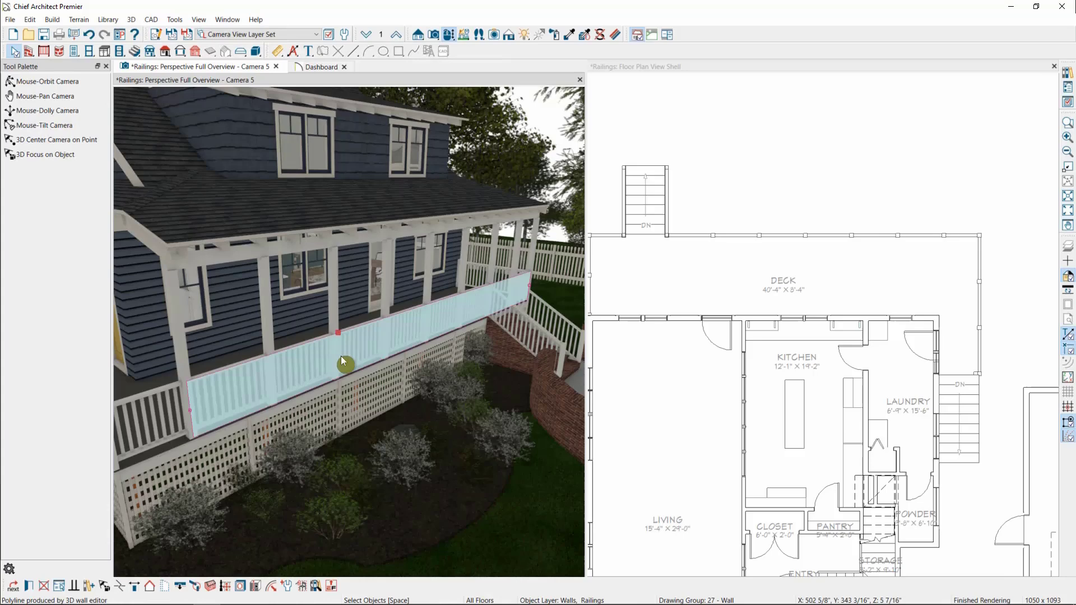
left_click(228, 589)
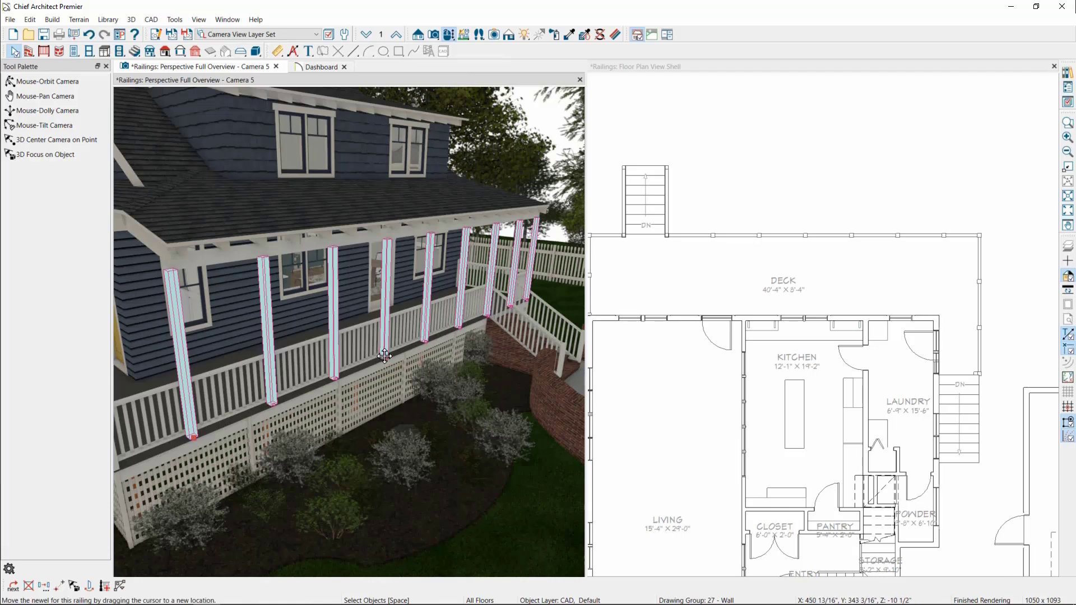
left_click_drag(384, 356, 399, 349)
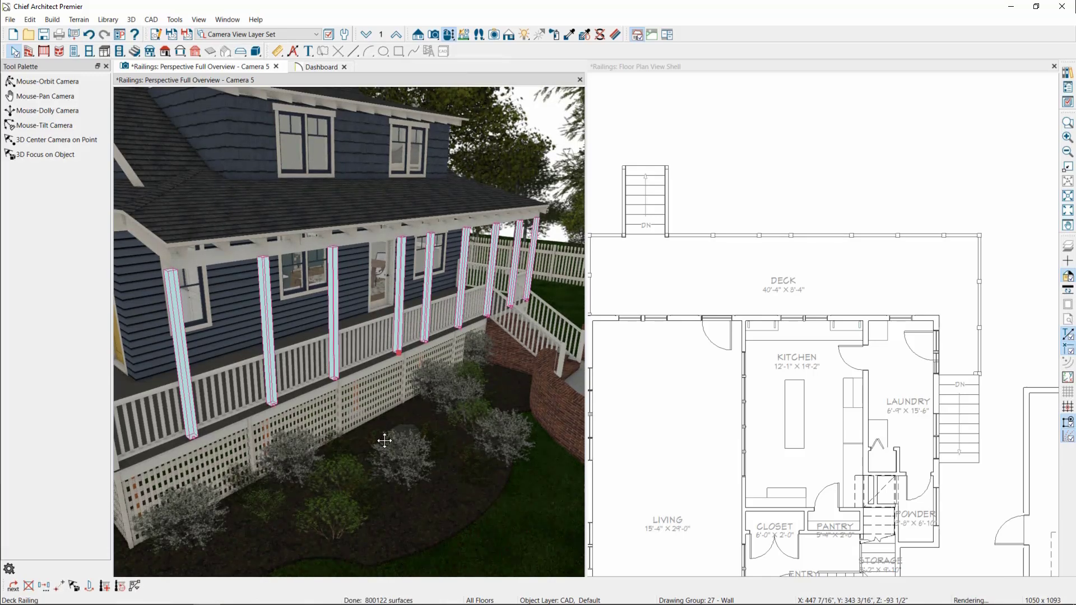
left_click(327, 465)
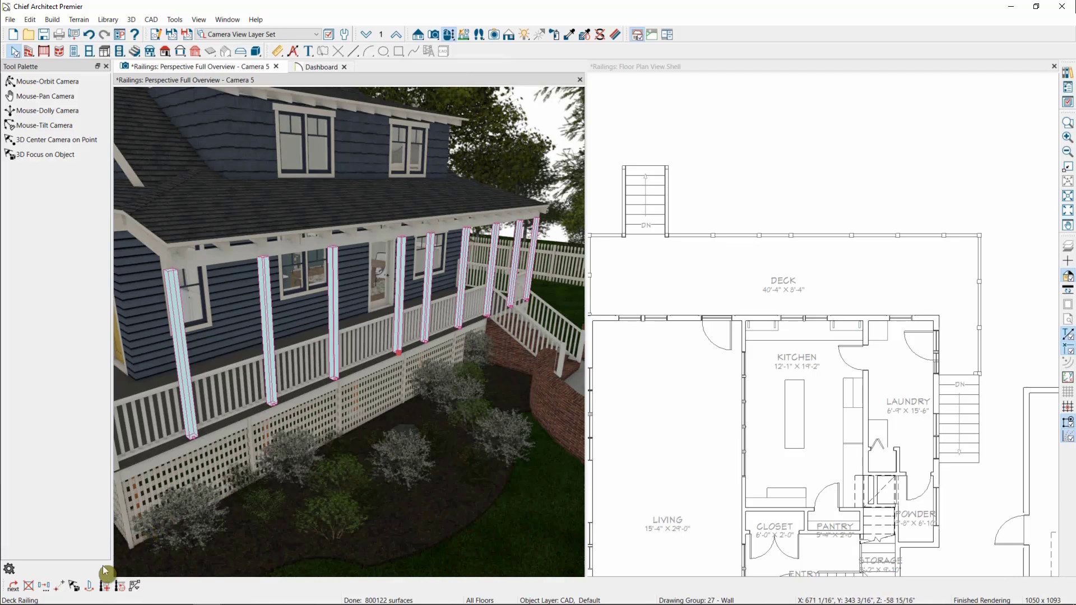
Add a new post to the porch railing, undoing and redoing it to compare
left_click(104, 588)
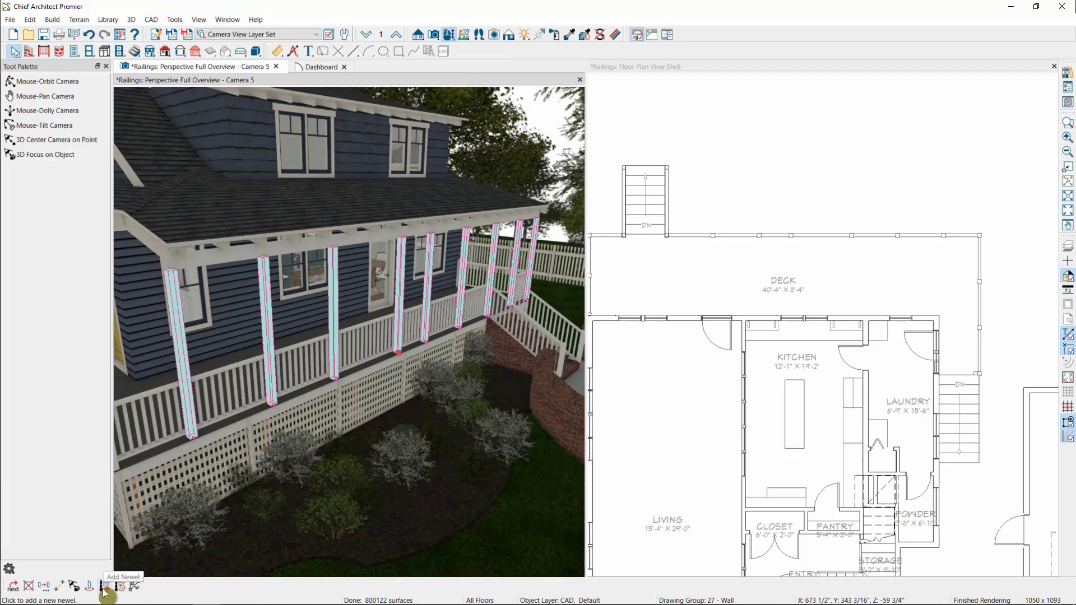
left_click(369, 362)
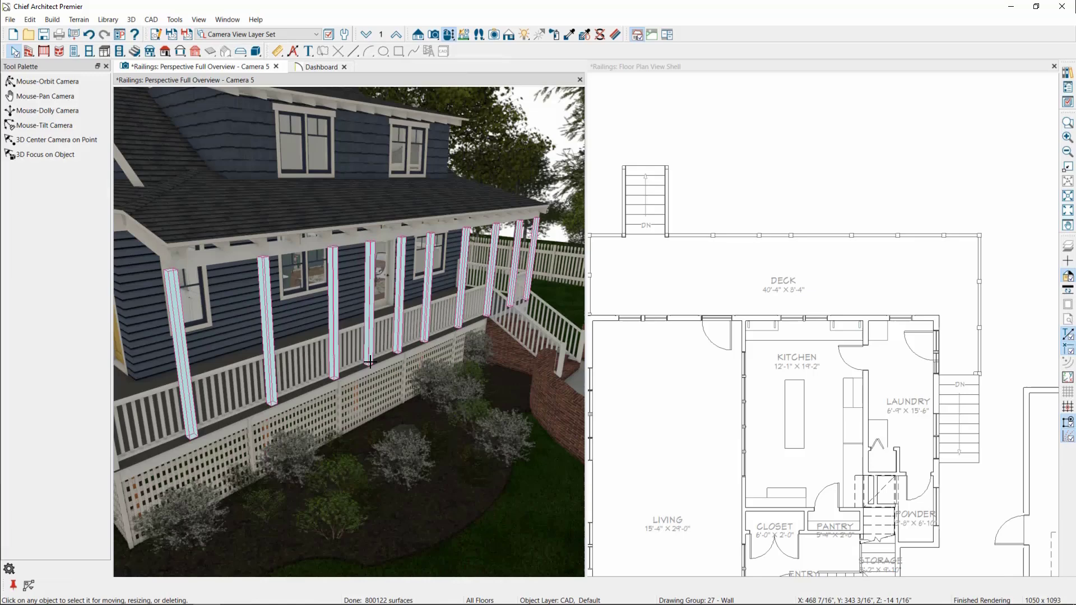
key("ctrl+z")
key("ctrl+y")
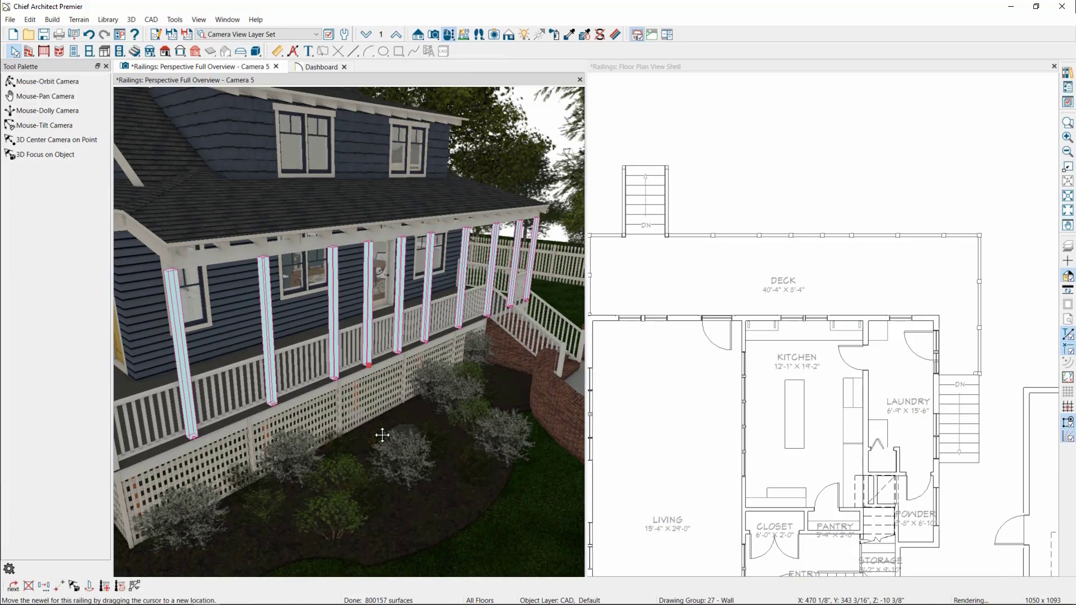
left_click(313, 364)
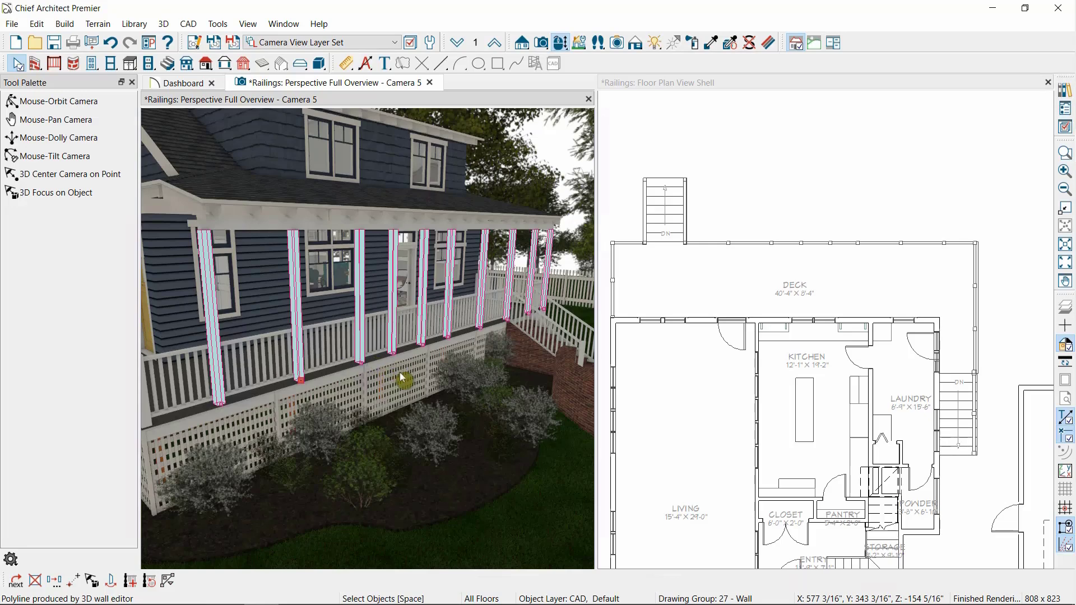
Go down one floor and open Railing Specification for the 483 13/16" lattice skirting railing
left_click(661, 82)
left_click(456, 43)
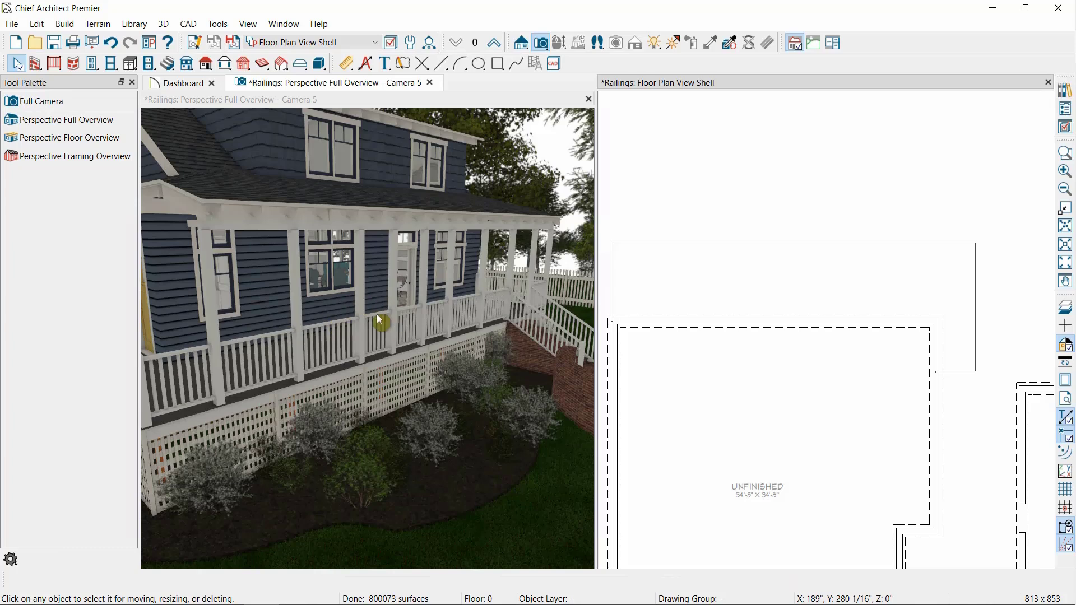
double_click(398, 385)
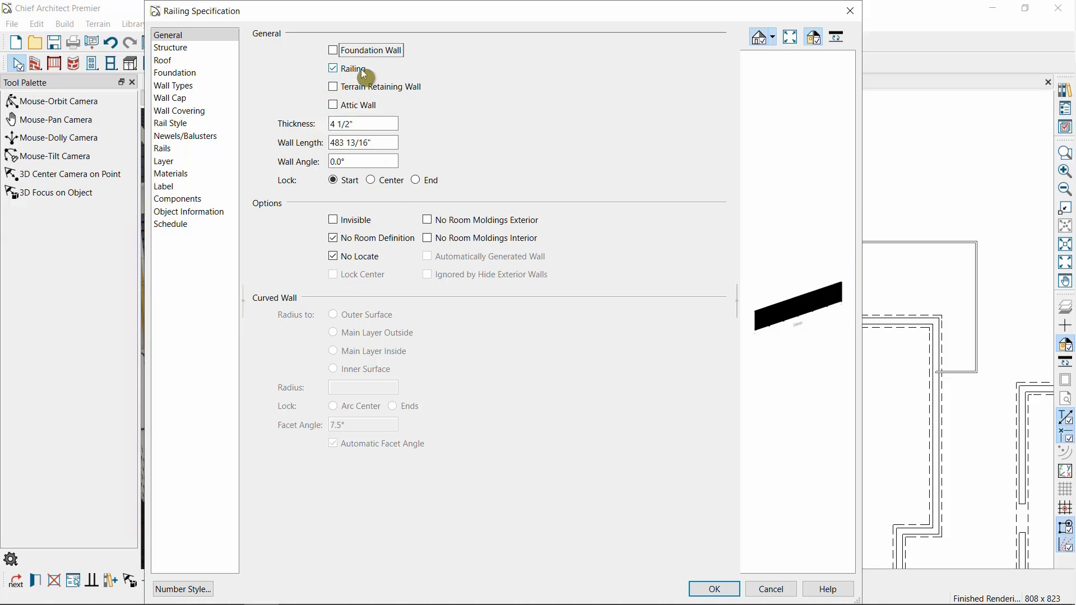
Set the skirting railing's panels to the Horizontal > Lattice library style and accept
left_click(184, 124)
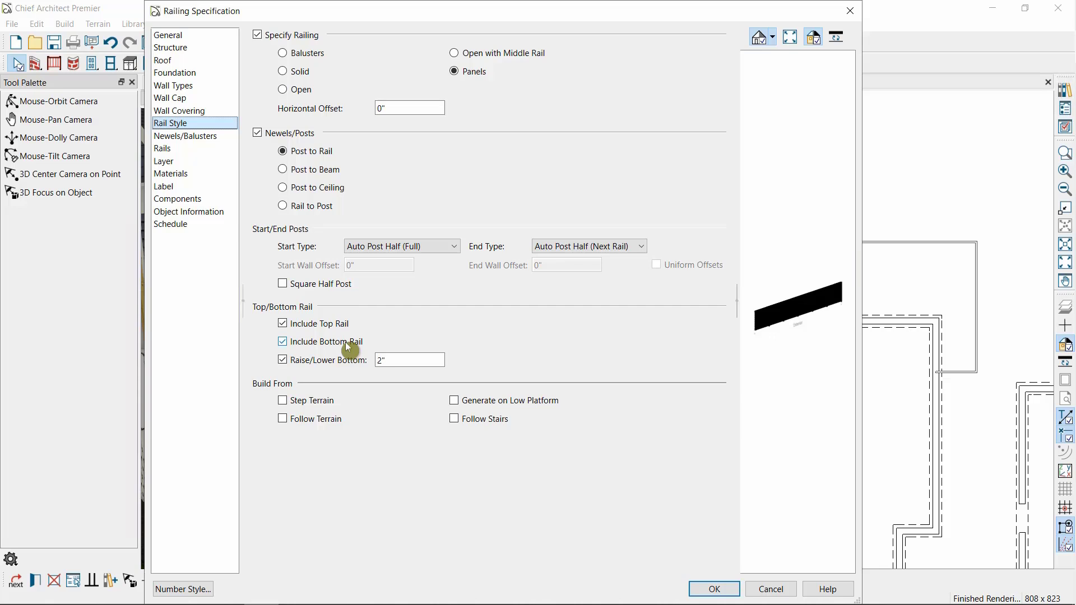
left_click(204, 139)
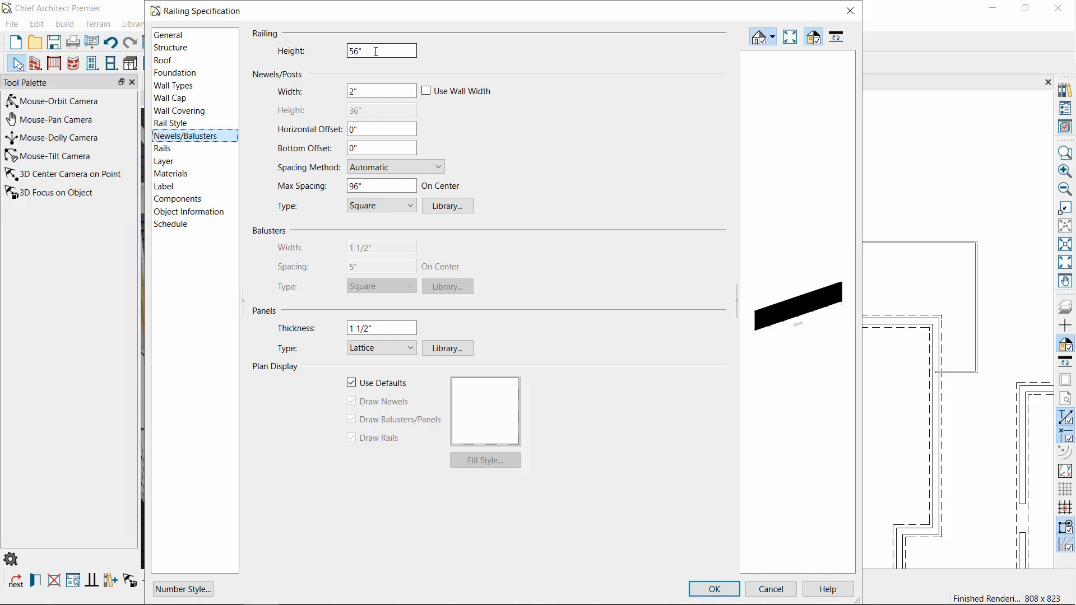
left_click(471, 348)
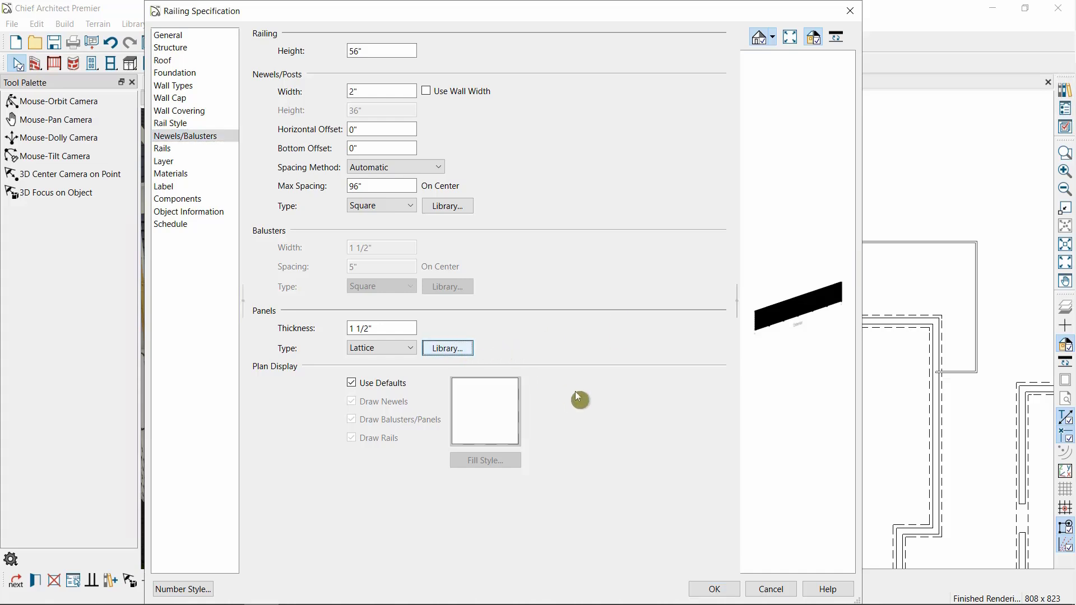
scroll(476, 223, "up", 2)
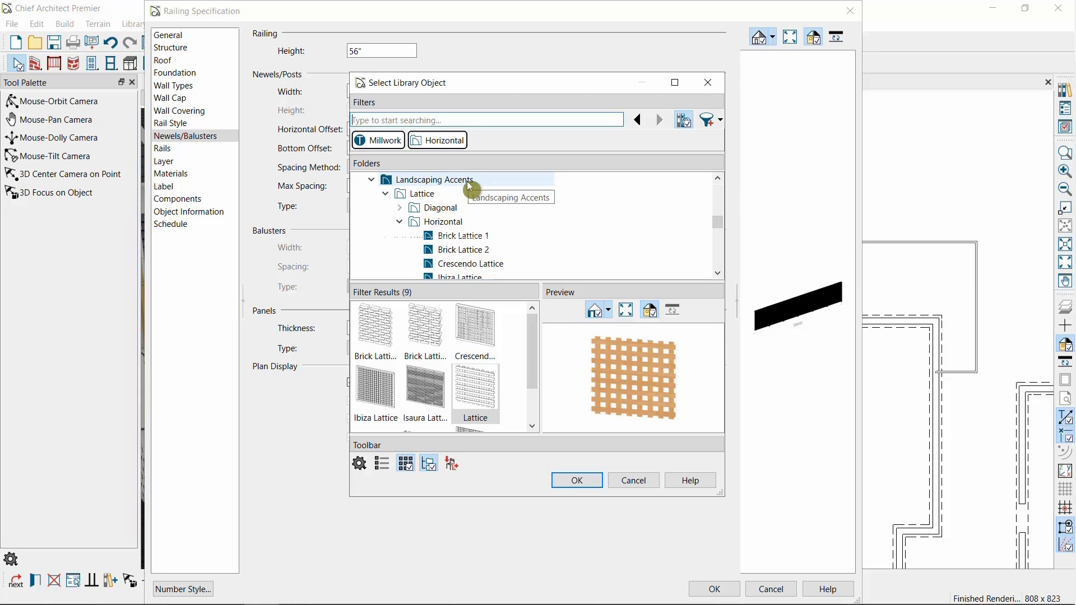
scroll(469, 190, "down", 1)
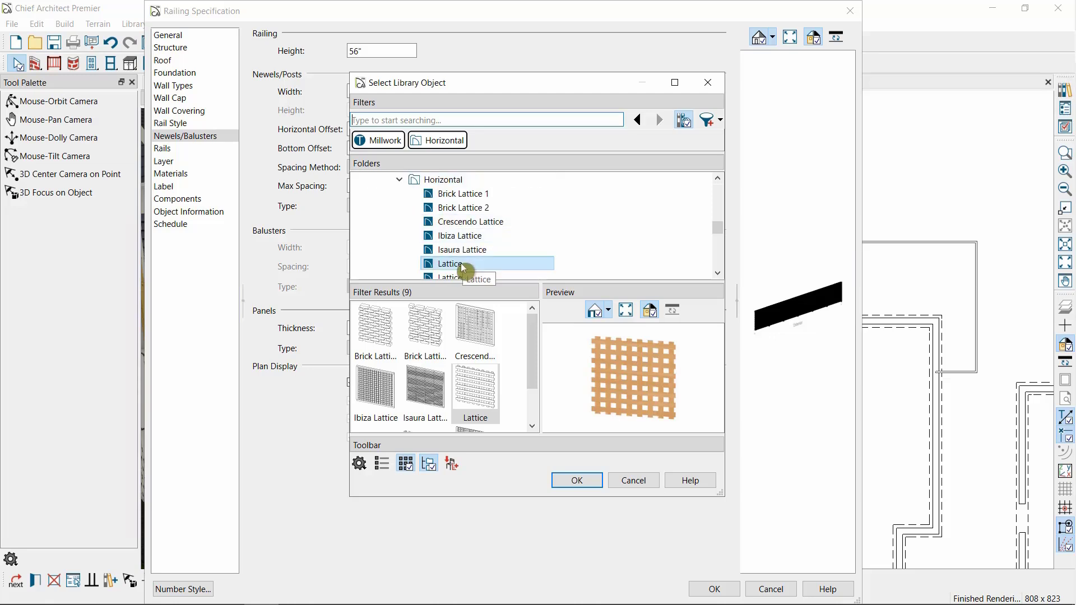
left_click(577, 480)
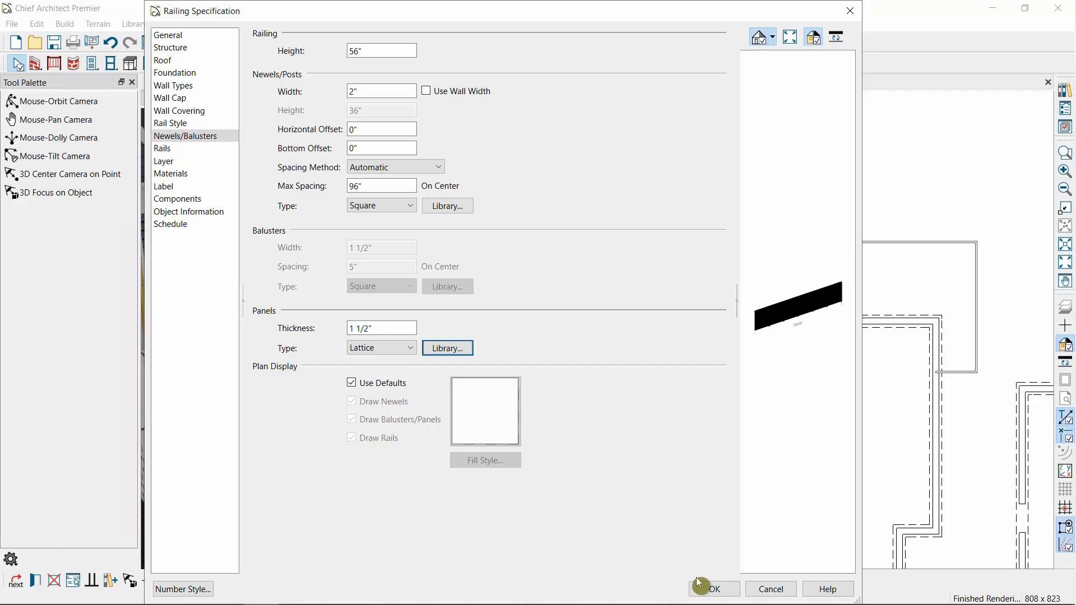
left_click(713, 589)
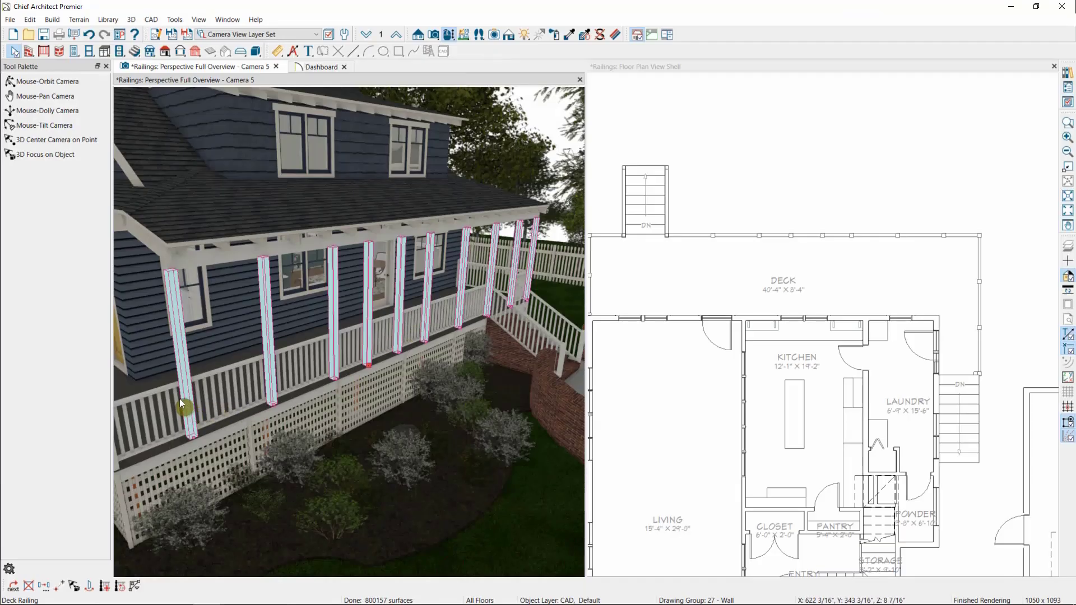
left_click(312, 375)
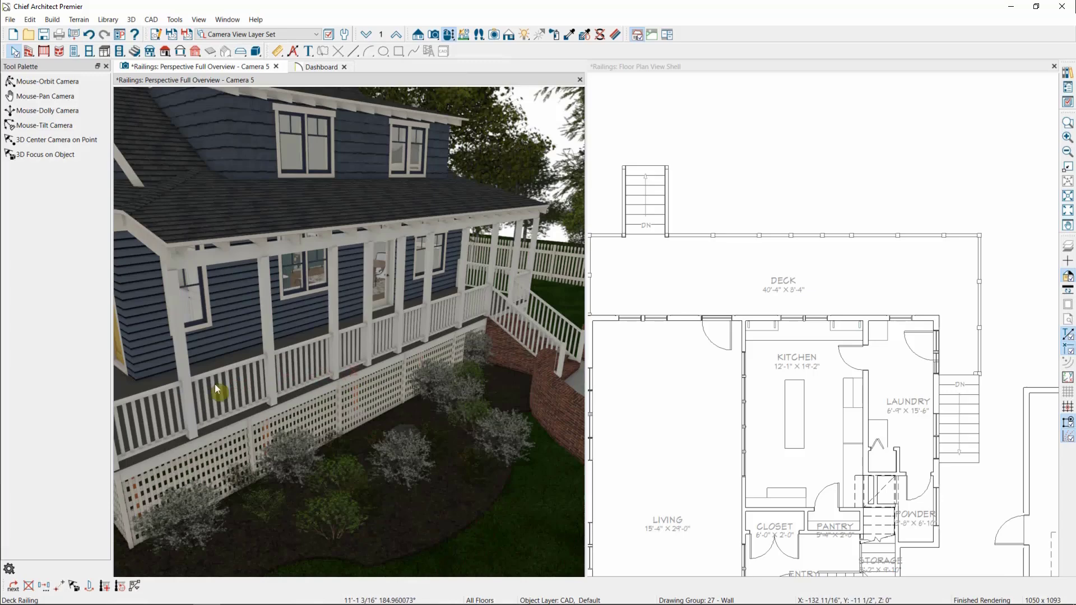
key("Escape")
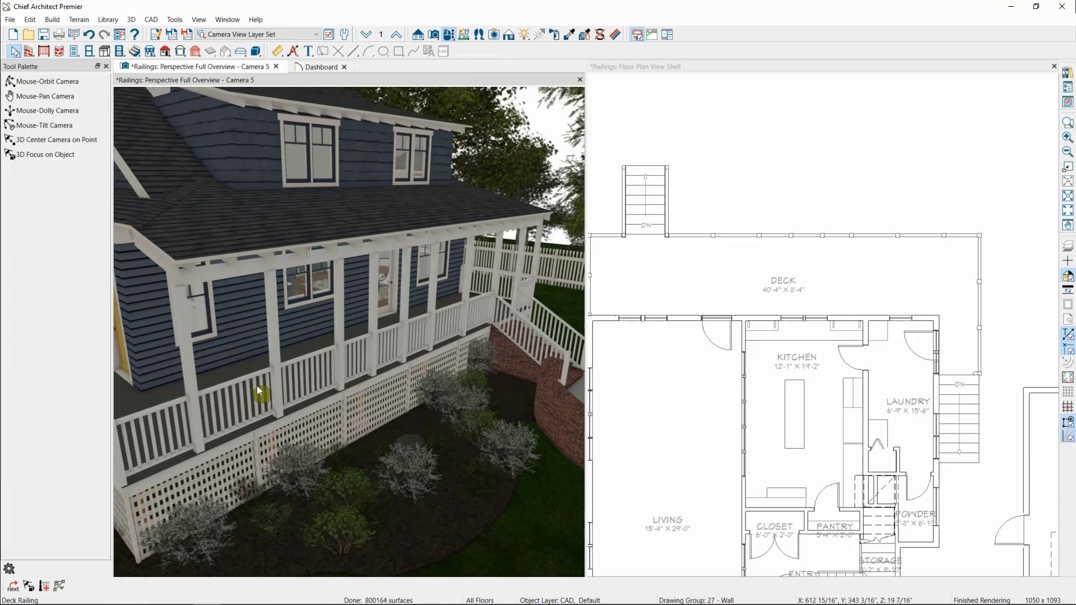
middle_click(225, 398)
middle_click_drag(225, 398, 374, 399)
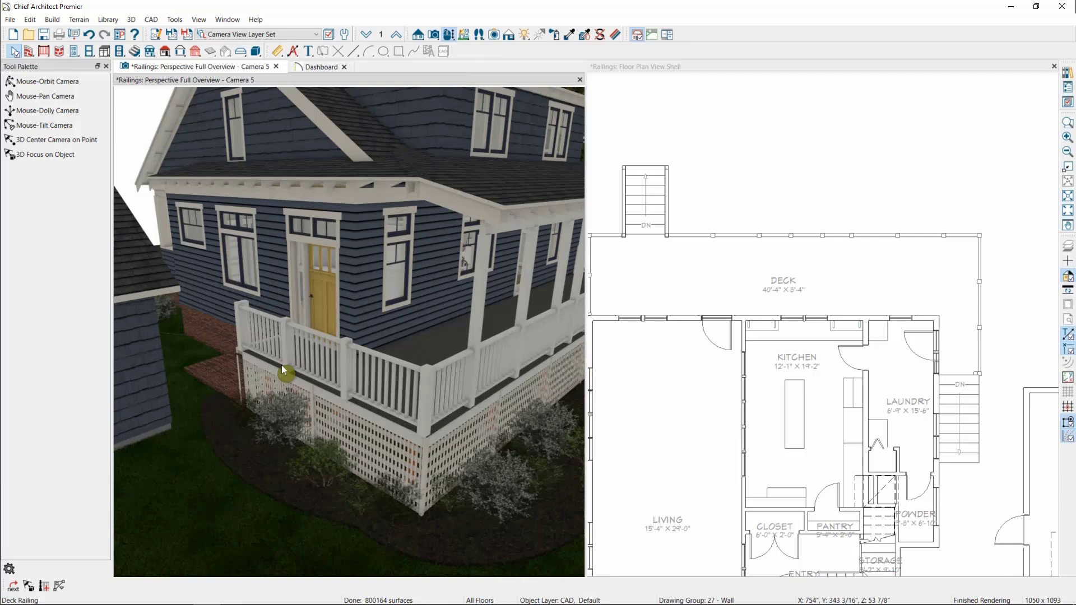
left_click(344, 367)
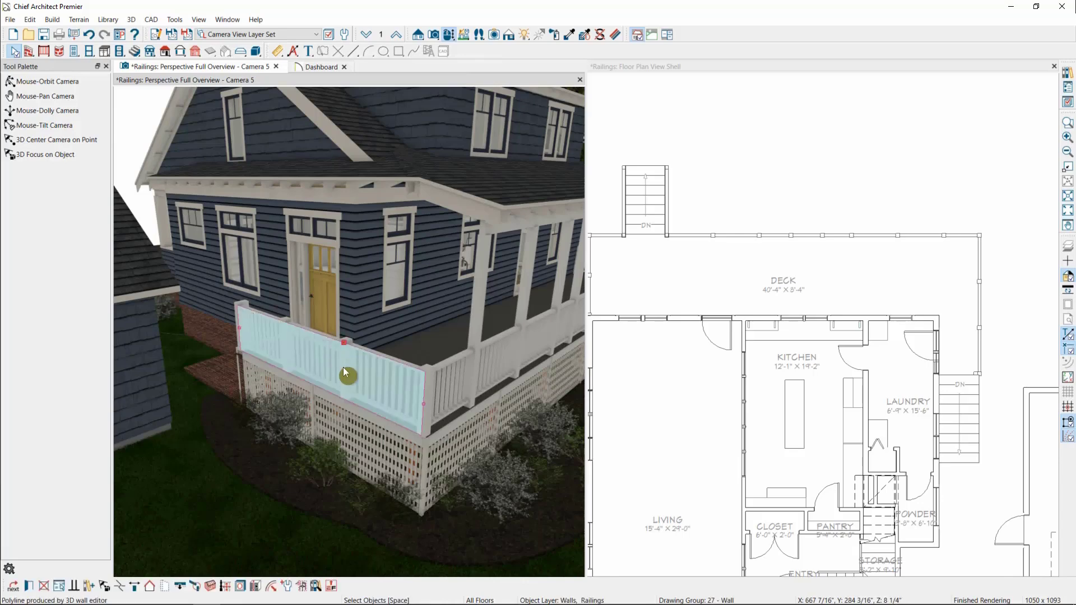
double_click(343, 367)
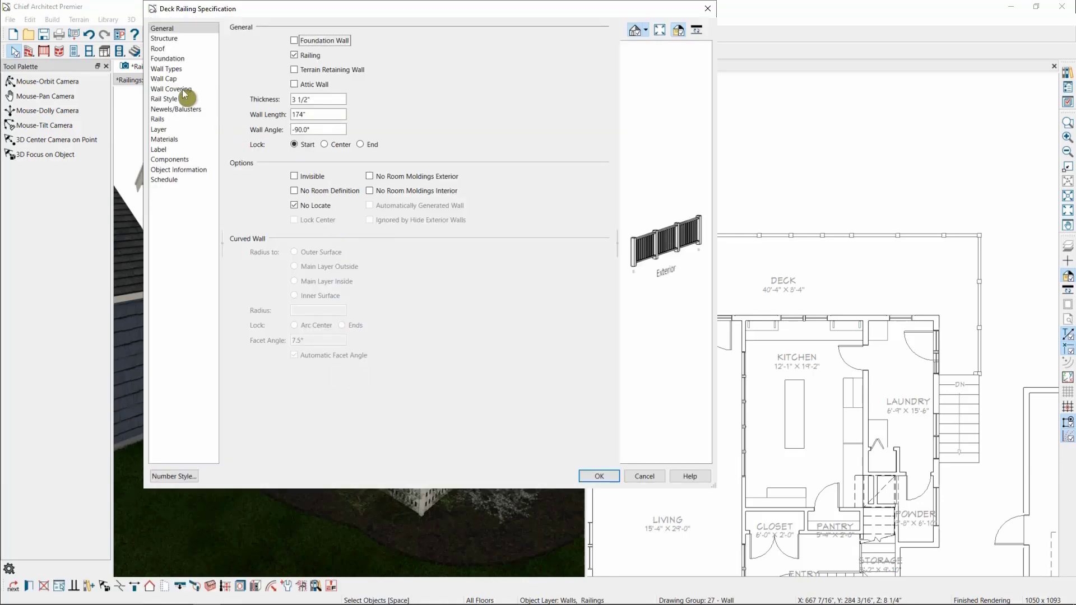
left_click(175, 100)
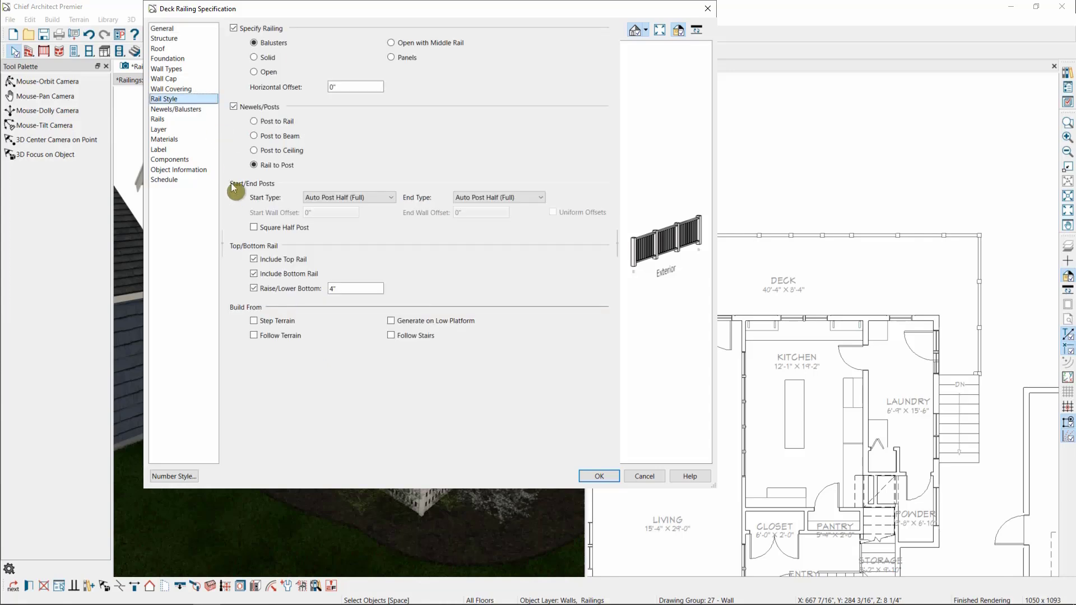
double_click(356, 87)
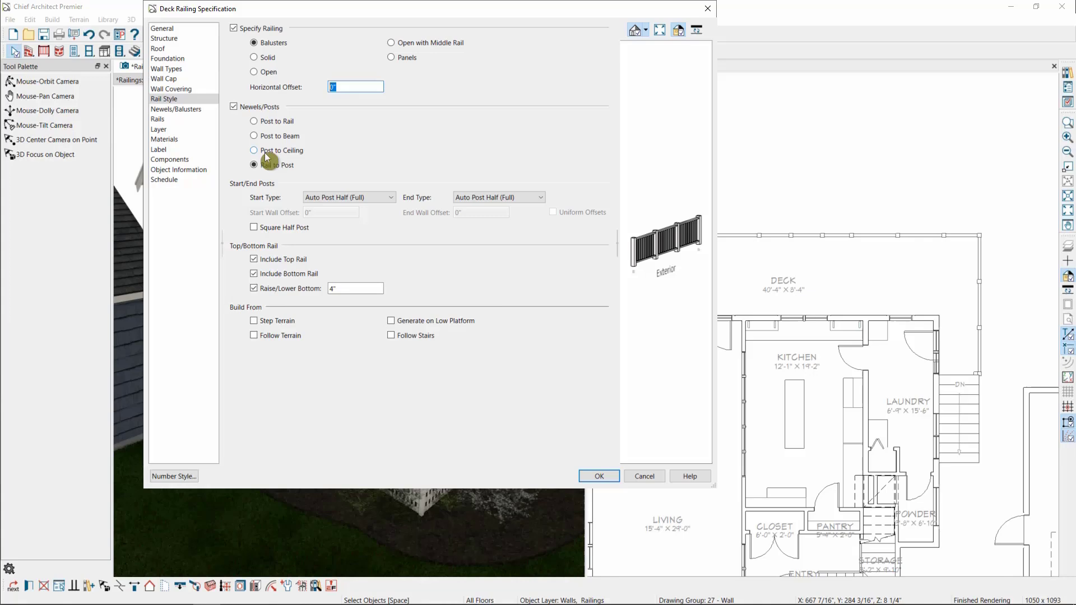
type("3")
key("Tab")
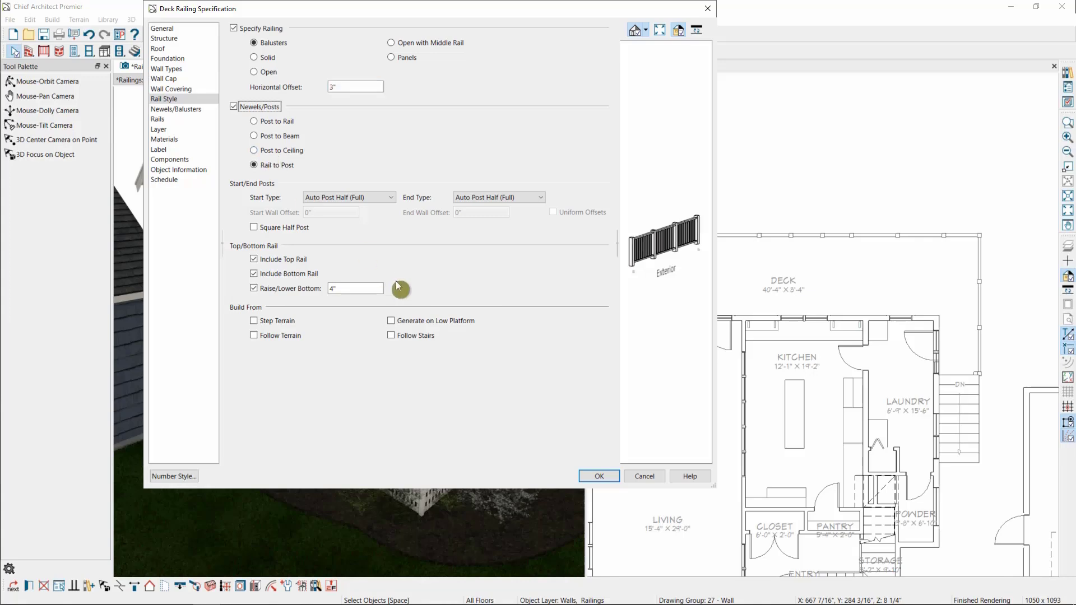
left_click(597, 476)
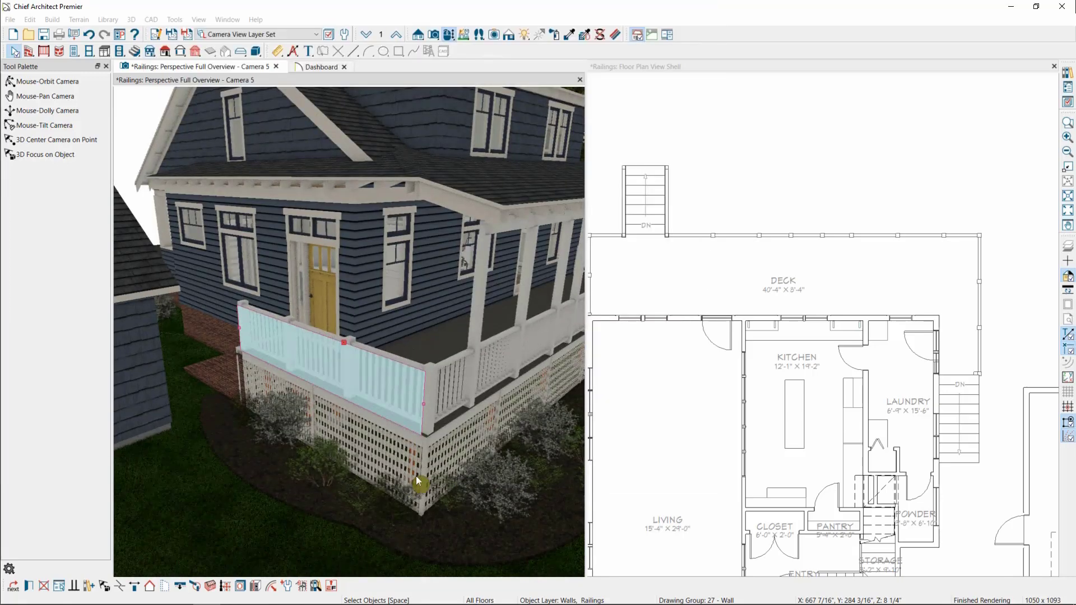
key("Escape")
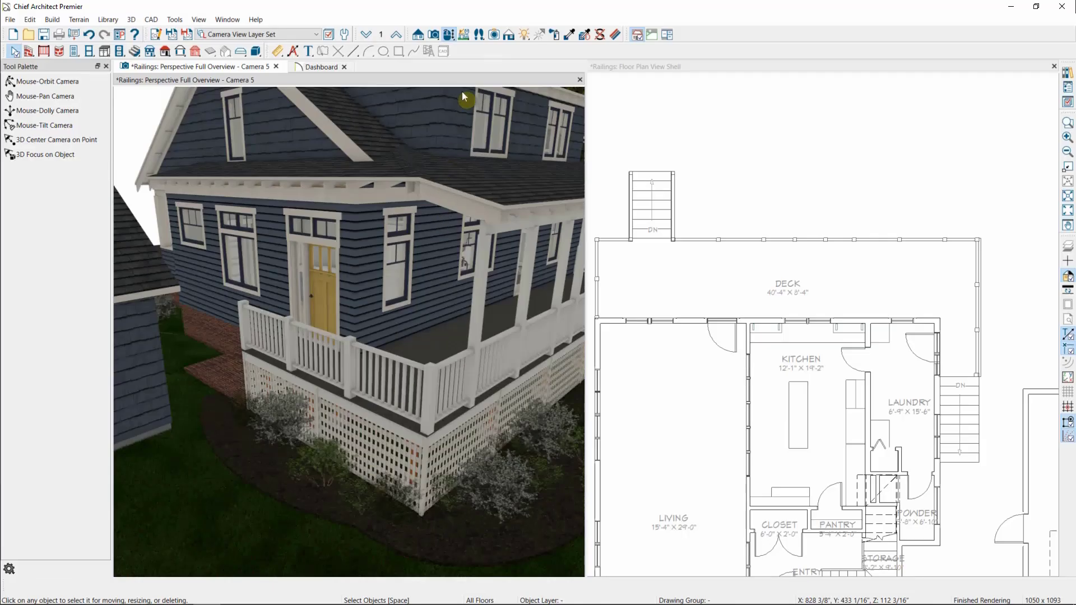
Orbit the 3D view to the brick side stairs and open their specification
left_click(452, 34)
left_click_drag(280, 361, 428, 396)
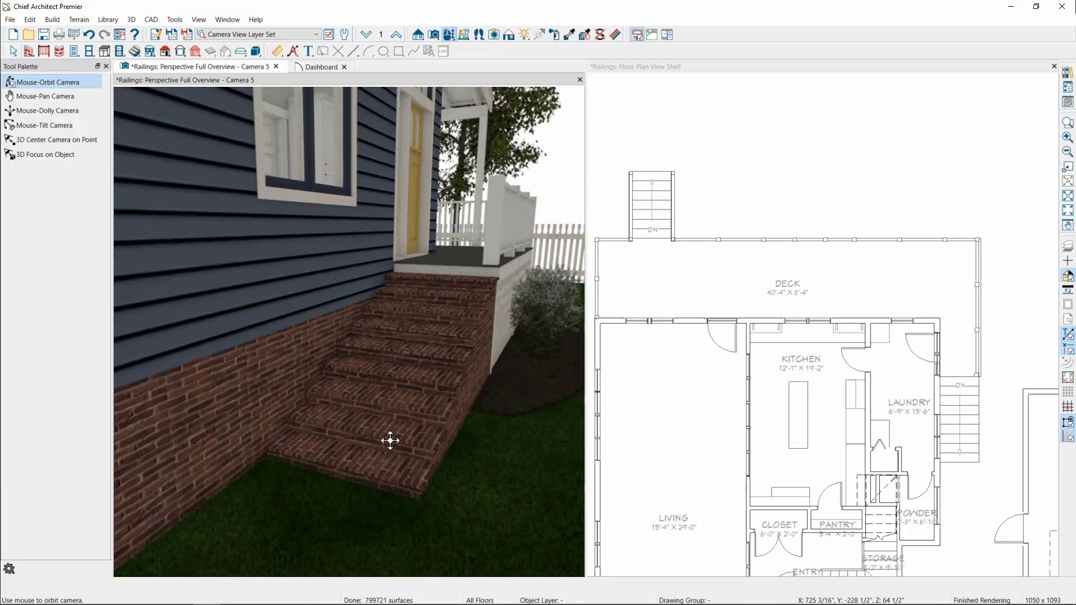
key("Escape")
left_click(404, 368)
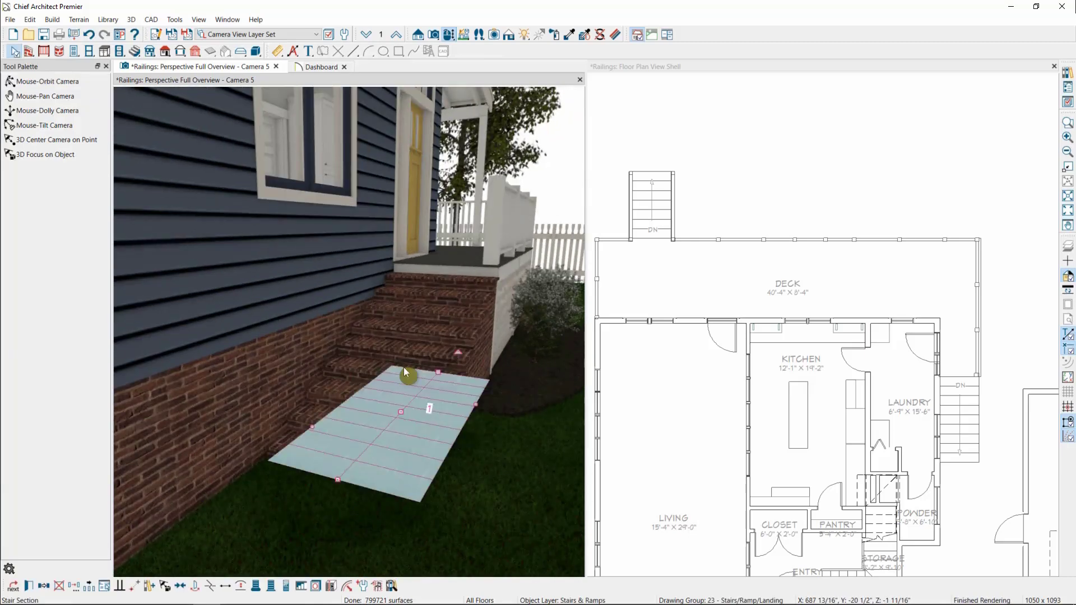
double_click(404, 367)
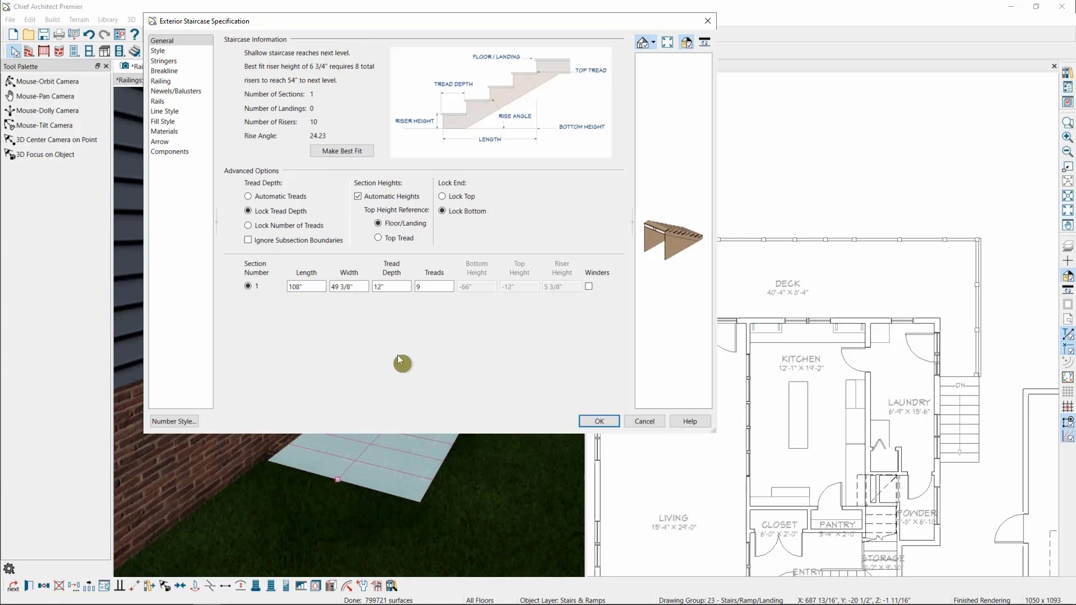
Review the stairs' Railing, Newels/Balusters and Rails settings, then cancel without changes
left_click(182, 82)
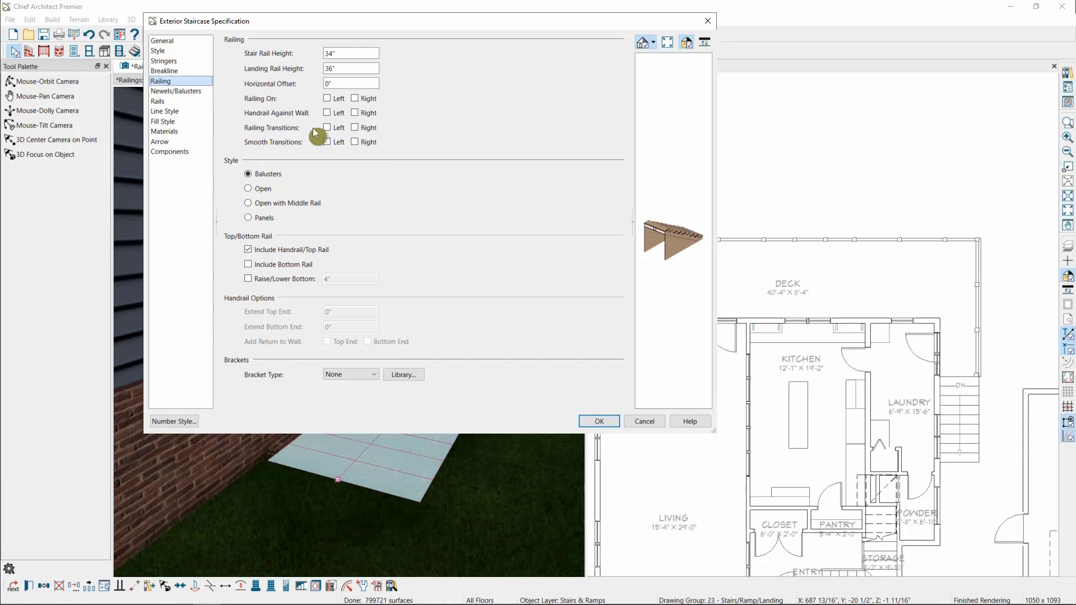
left_click(360, 99)
left_click(357, 99)
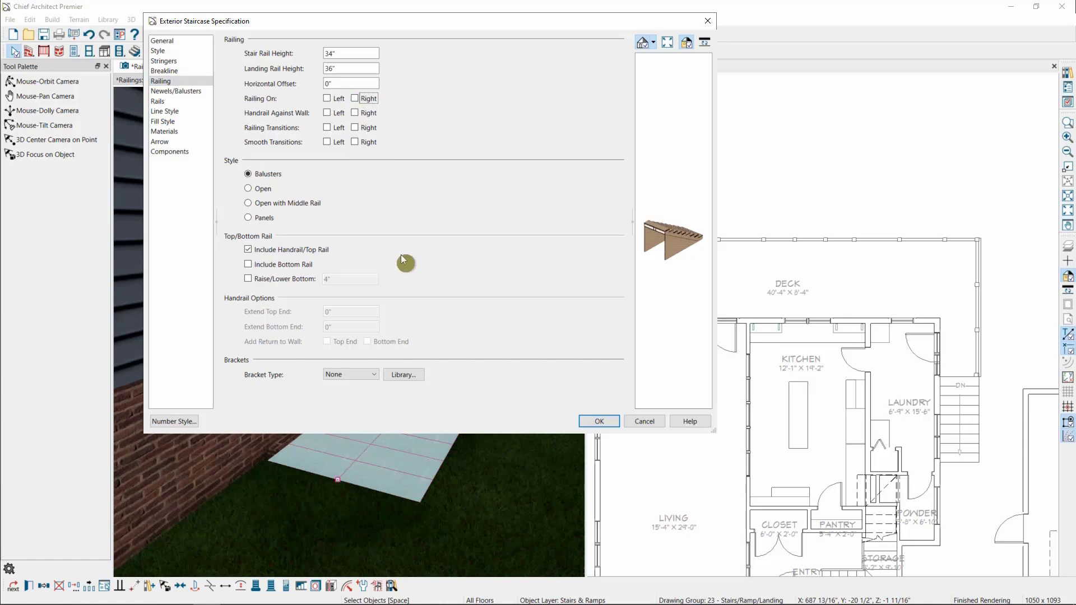
left_click(187, 91)
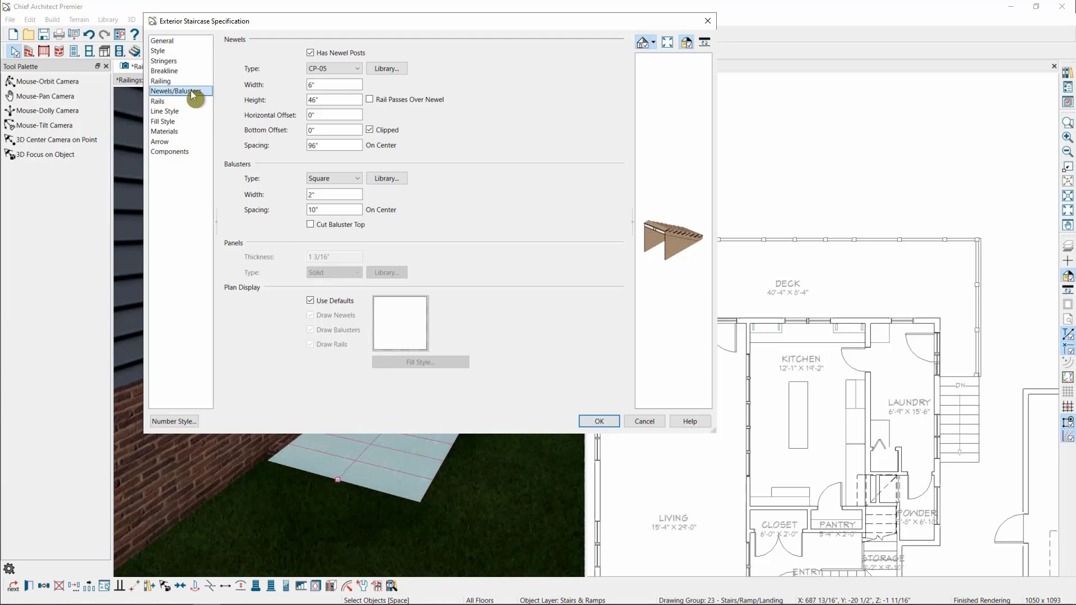
left_click(166, 103)
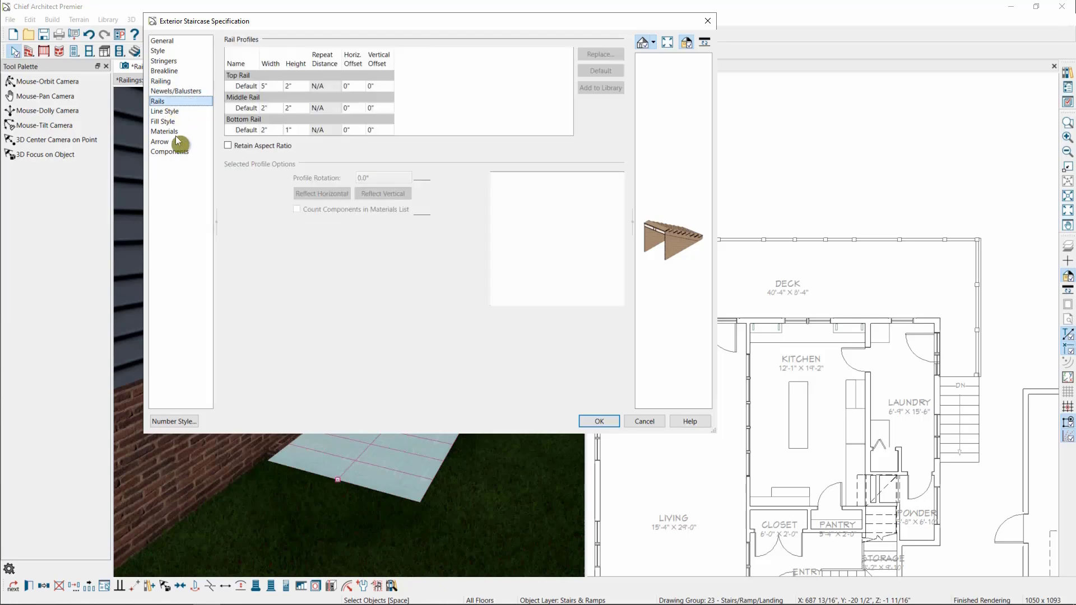
left_click(650, 422)
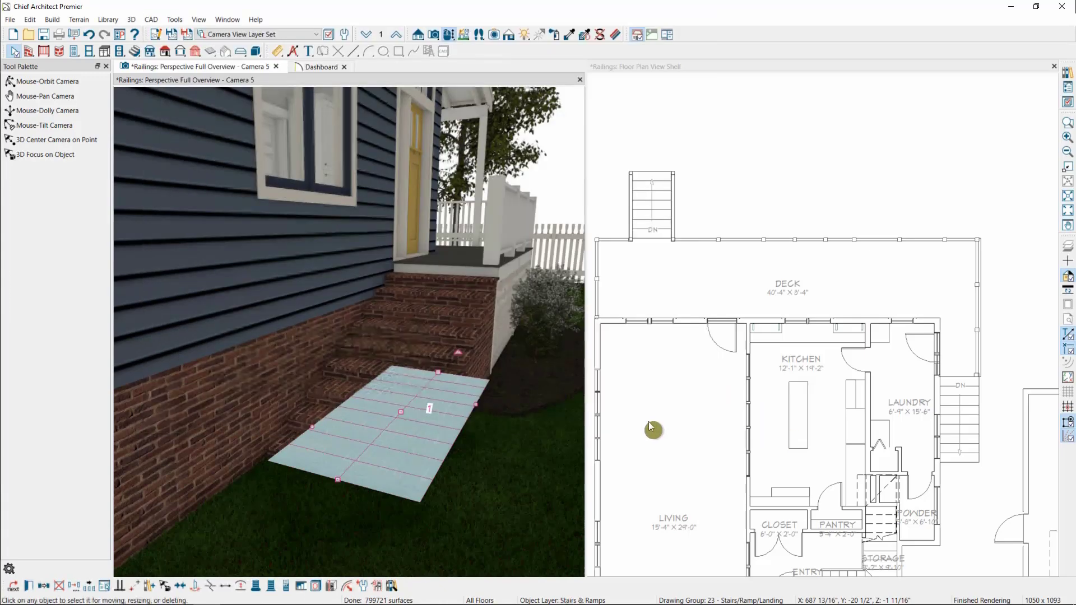
Draw a straight deck railing along the brick side stairs' edge in the plan
left_click(675, 70)
left_click(47, 111)
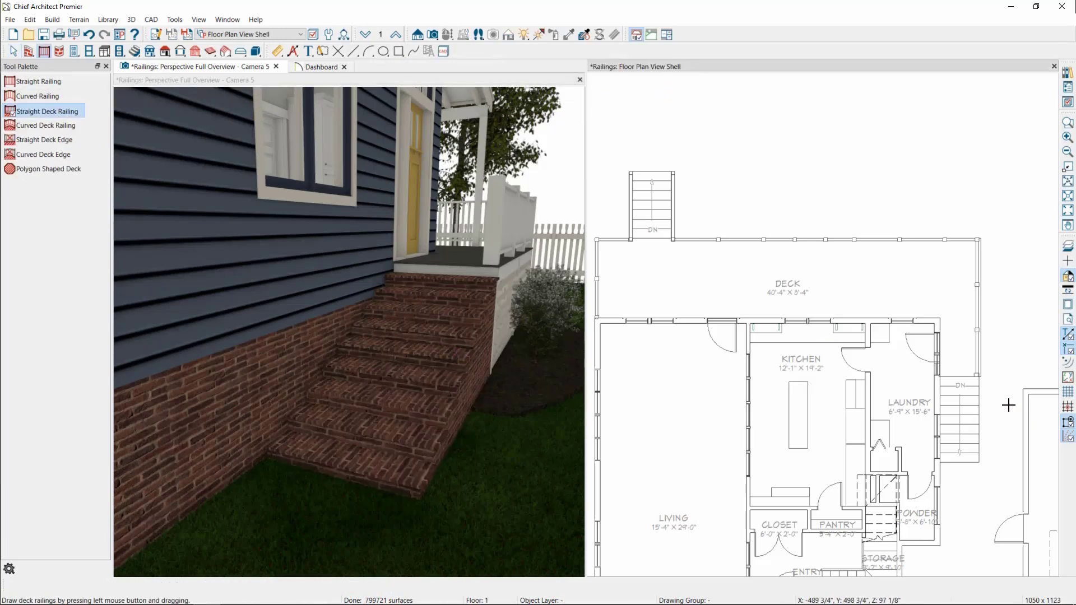
left_click_drag(959, 376, 962, 461)
left_click(960, 426)
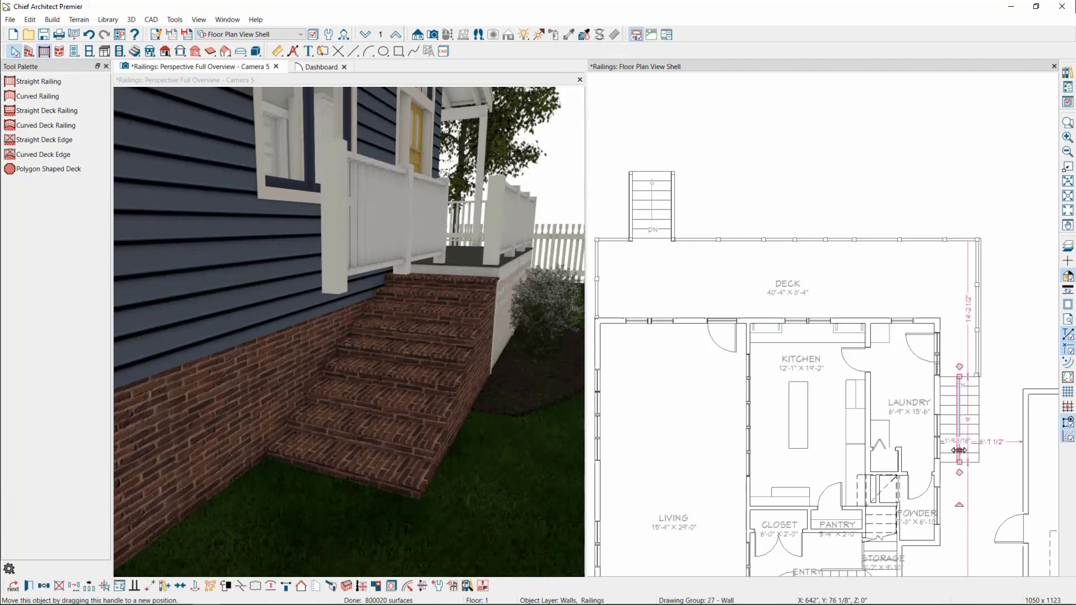
Set the stair railing to Follow Stairs and shift it right onto the steps' edge
double_click(959, 450)
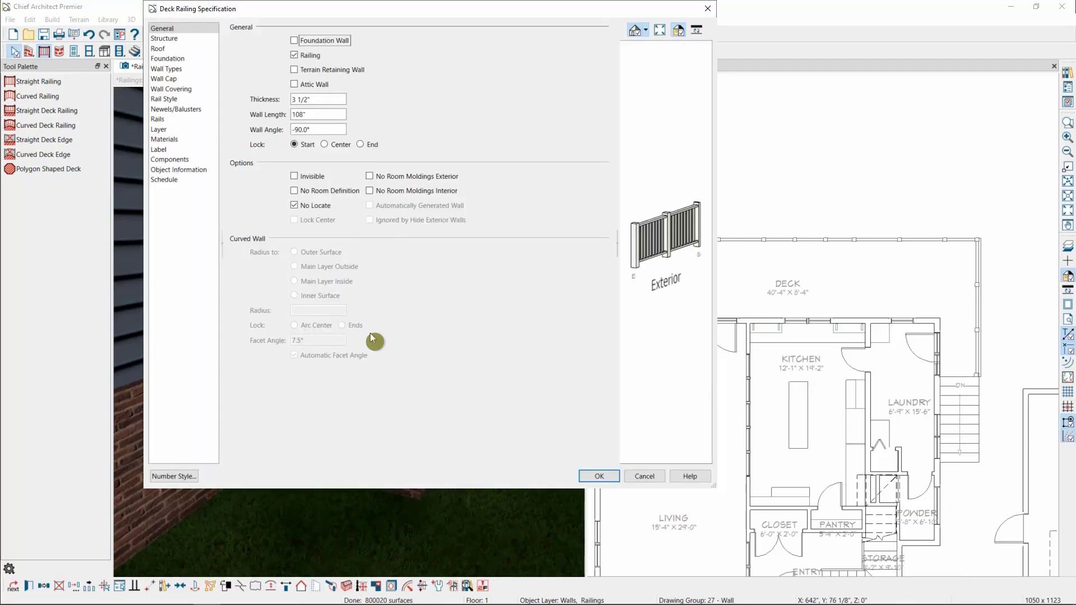
left_click(187, 100)
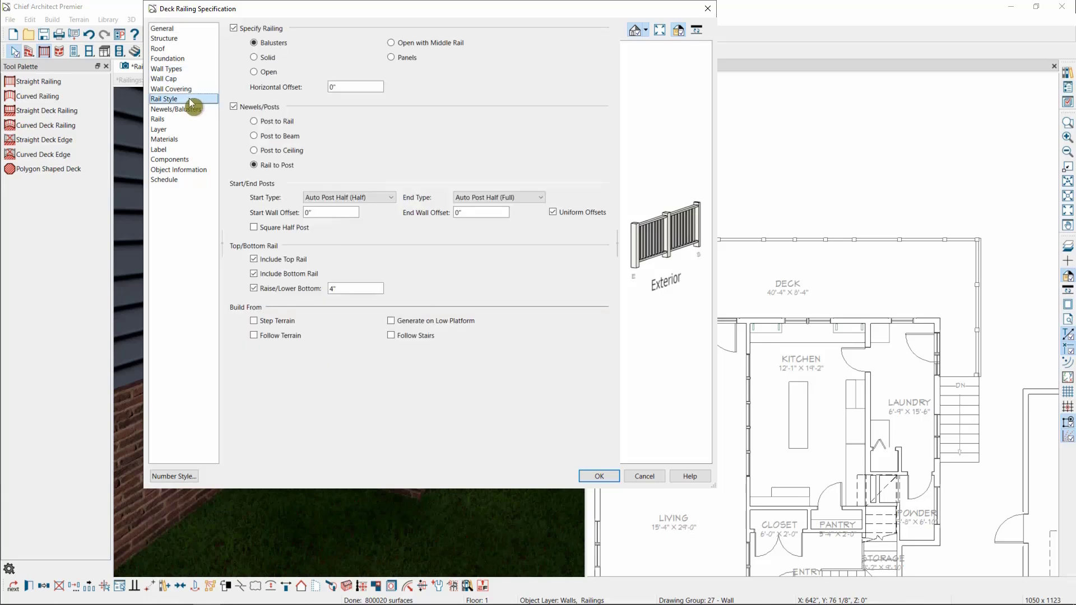
left_click(408, 338)
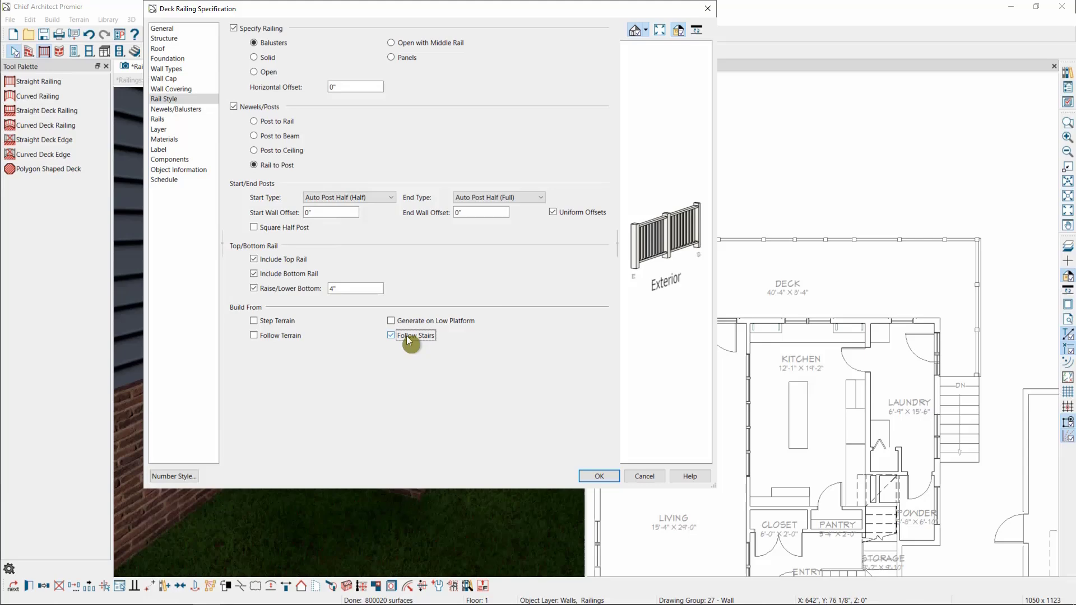
left_click(599, 476)
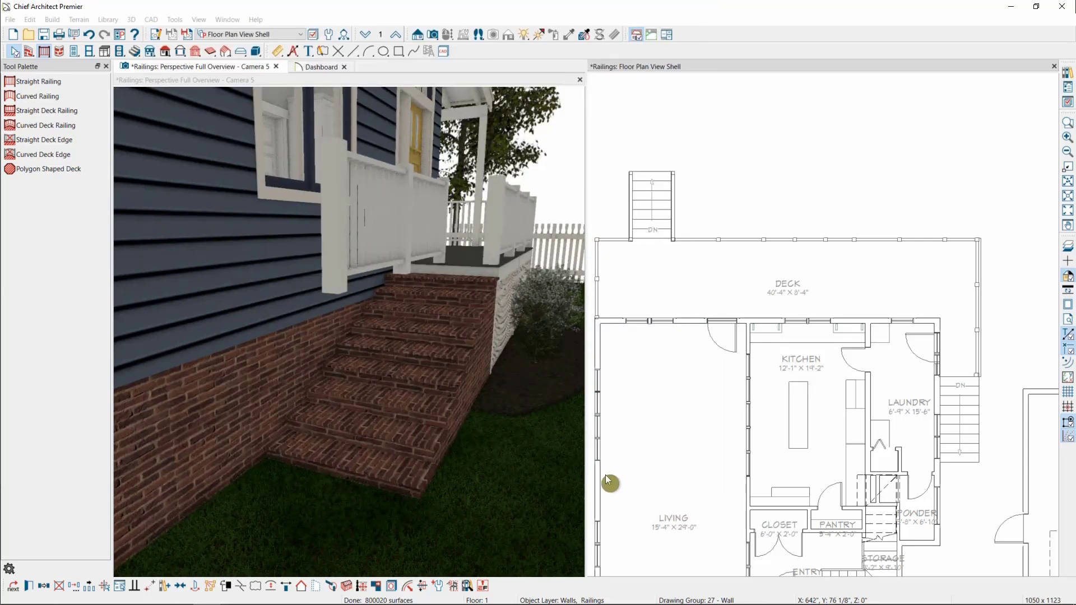
left_click(959, 432)
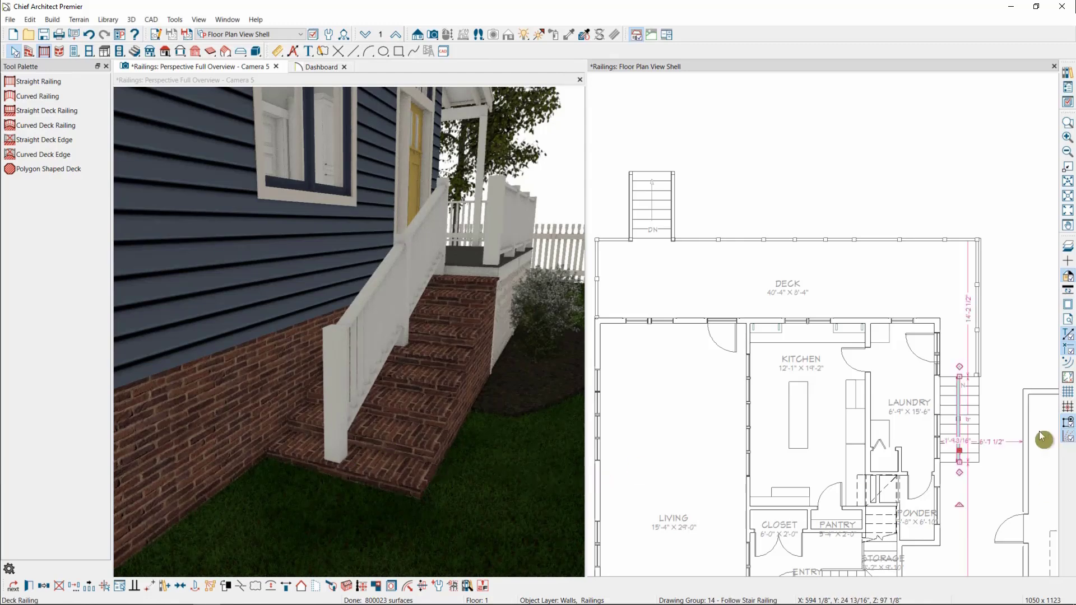
left_click_drag(961, 450, 978, 448)
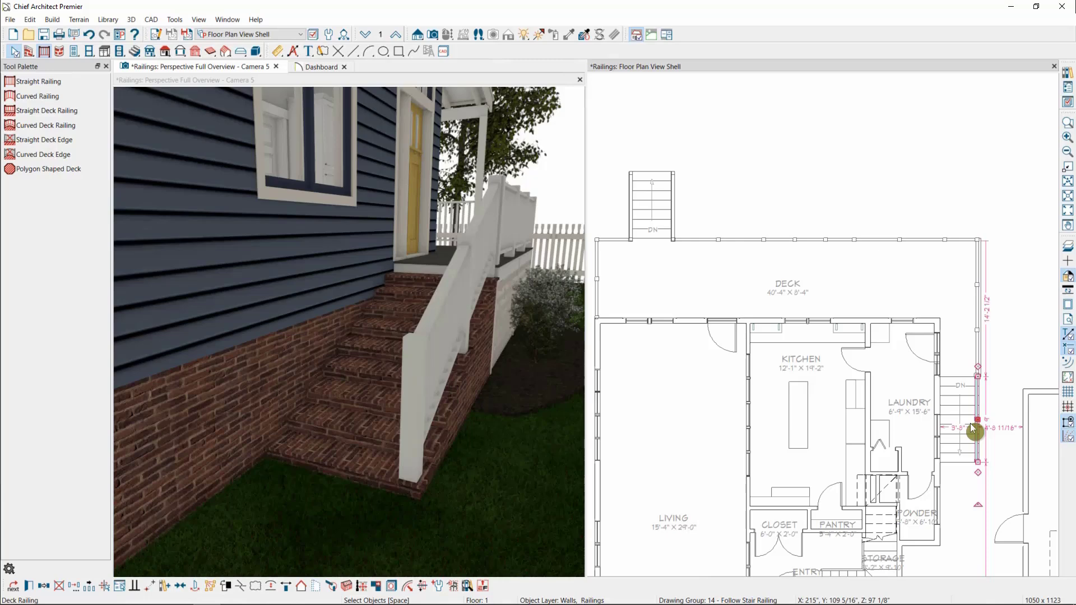
Orbit the 3D view past the porch railing and lattice round to the front entry stairs
left_click(334, 169)
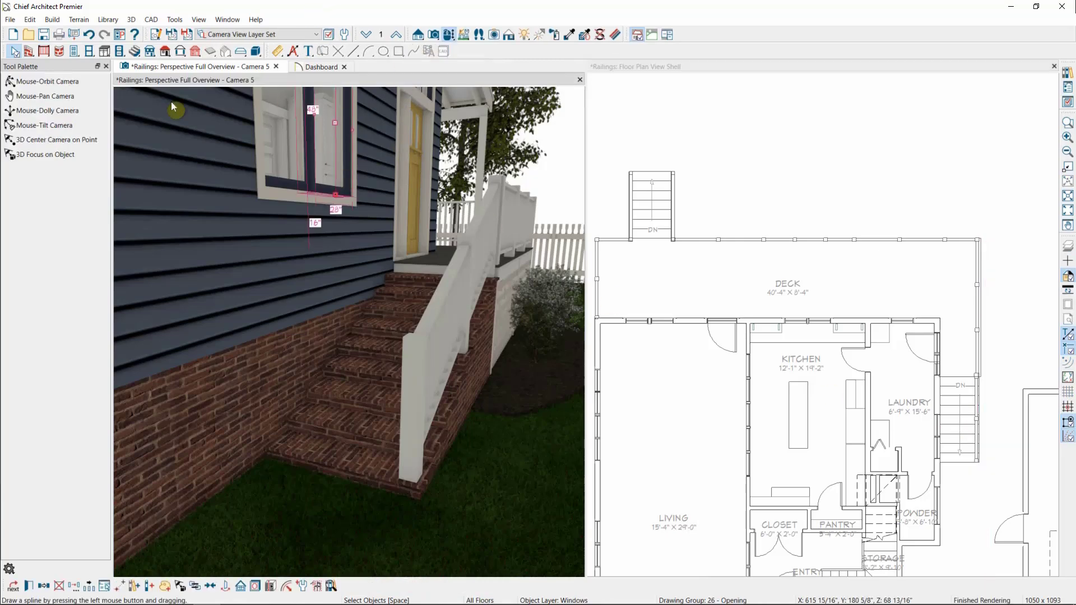
left_click(38, 82)
left_click_drag(420, 249, 607, 339)
middle_click_drag(608, 338, 355, 341)
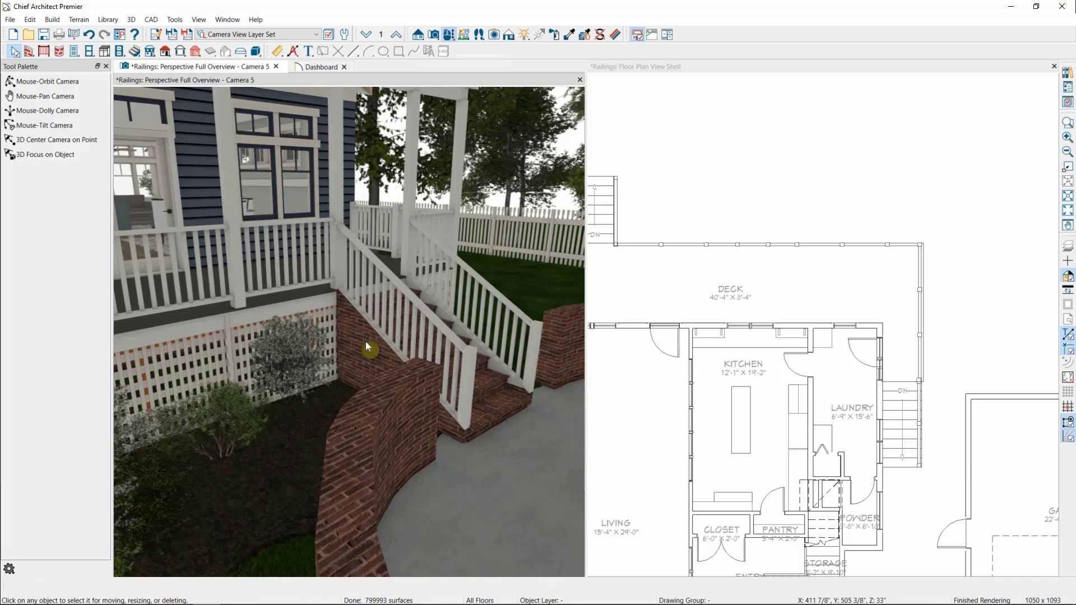
left_click(365, 341)
double_click(367, 341)
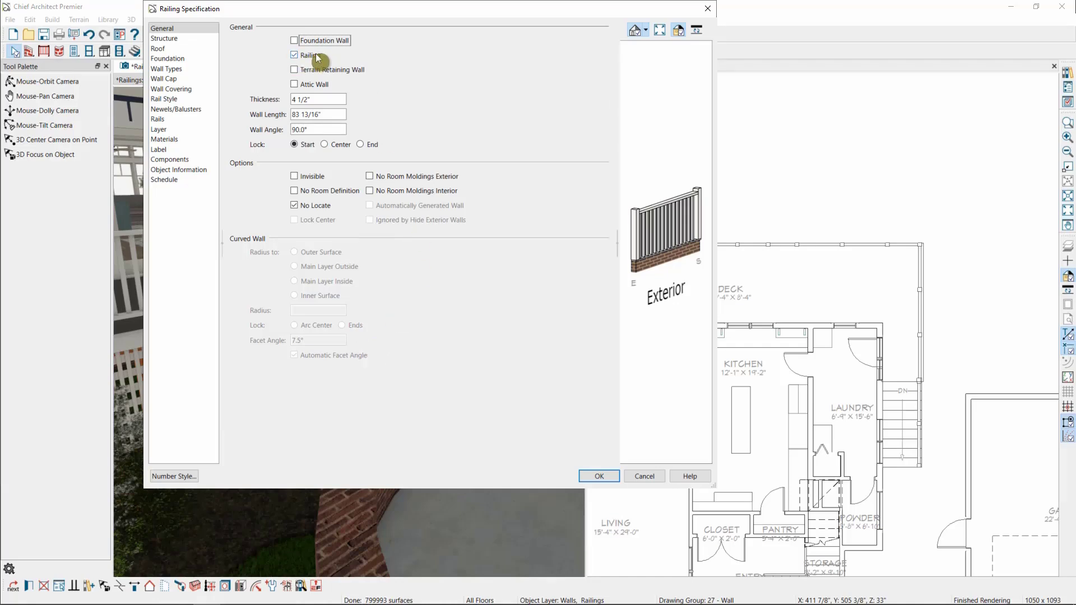
left_click(207, 69)
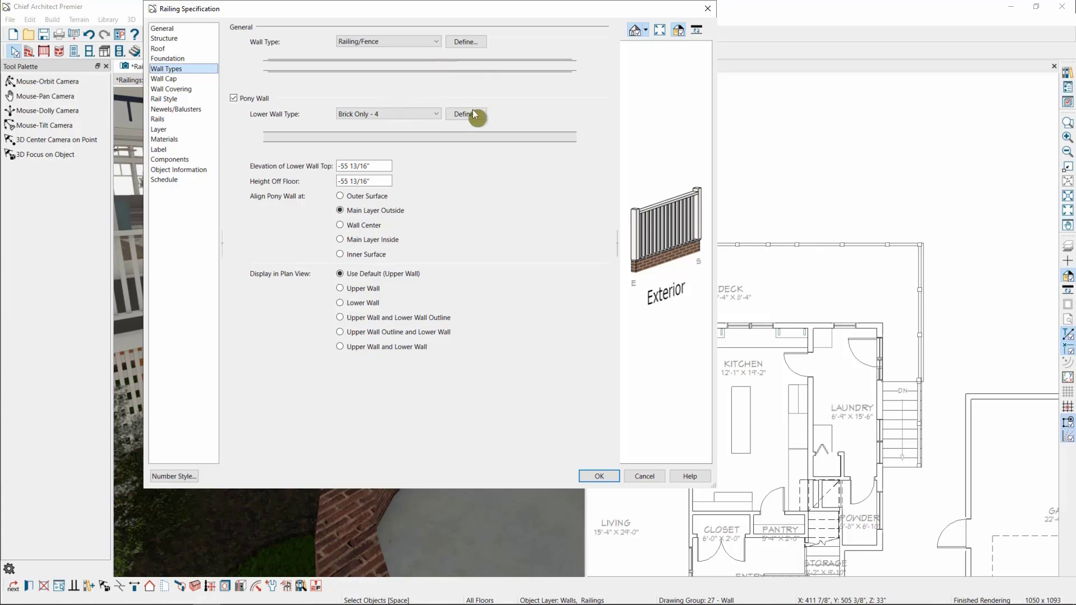
left_click(376, 181)
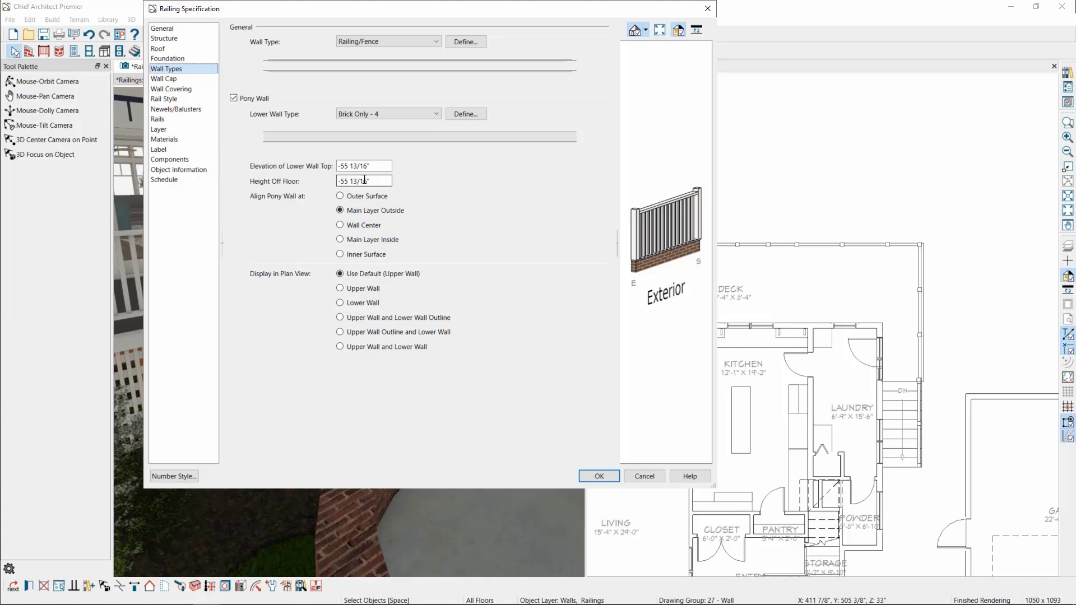
left_click(296, 219)
left_click(175, 106)
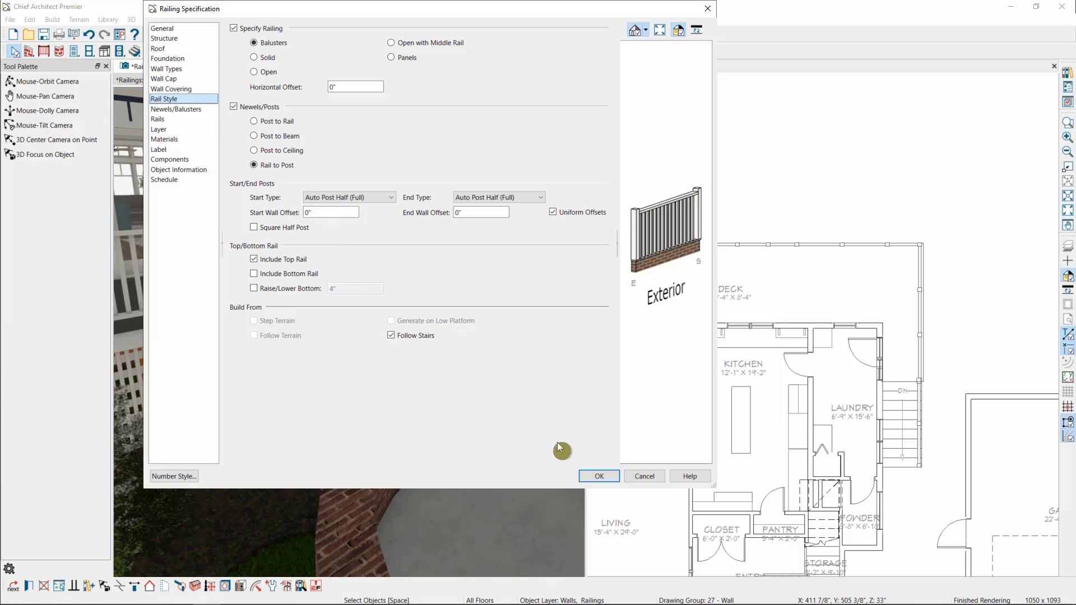
left_click(594, 476)
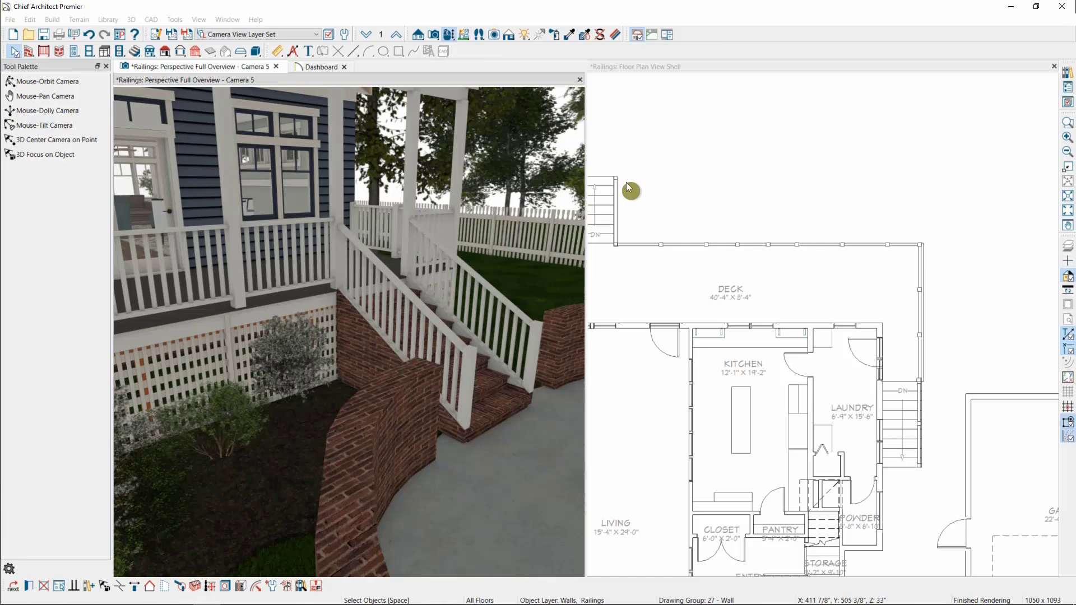
Orbit the 3D view out to the house front and select the street-side picket fence
left_click(626, 230)
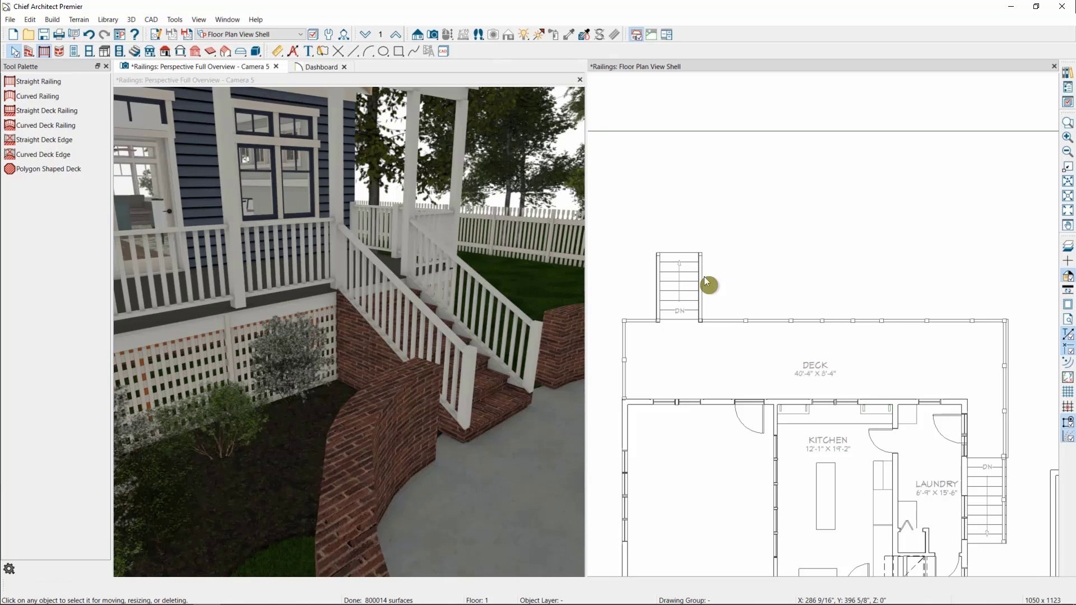
left_click(348, 272)
left_click(399, 171)
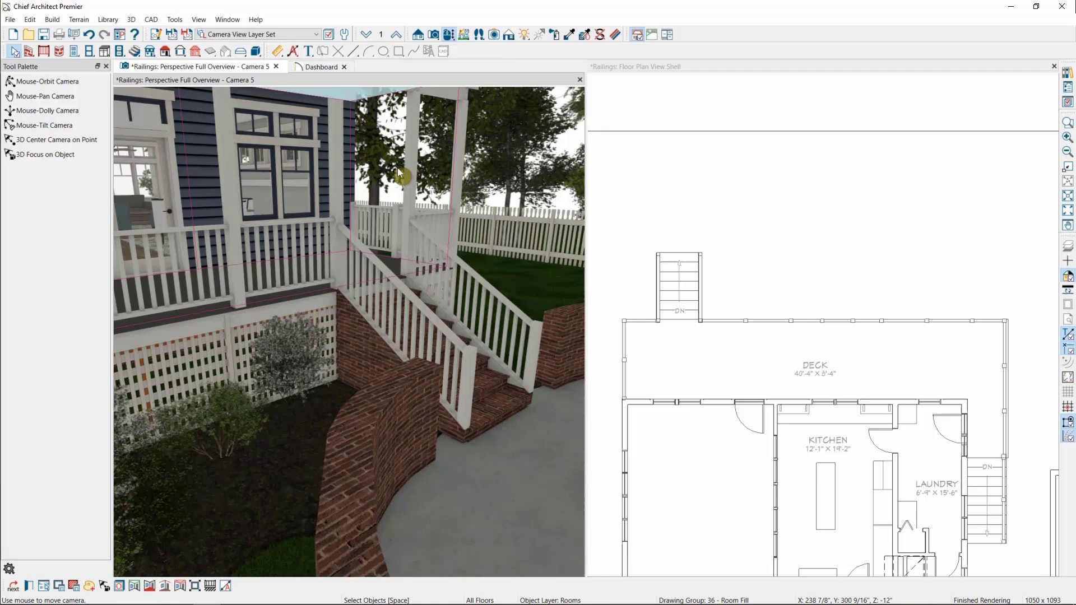
left_click_drag(398, 167, 388, 547)
key("space")
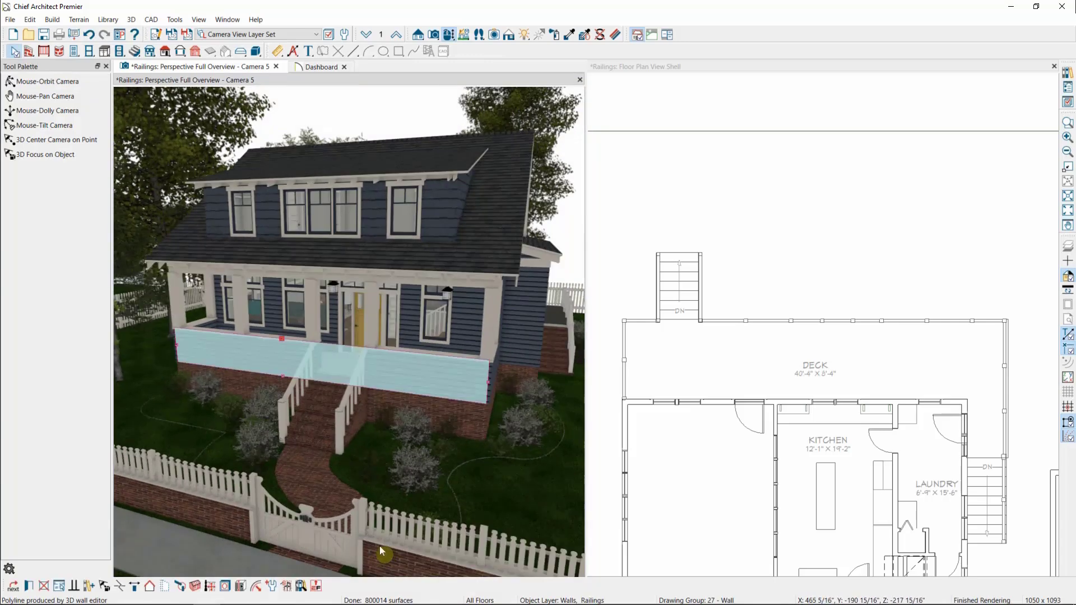
left_click(378, 546)
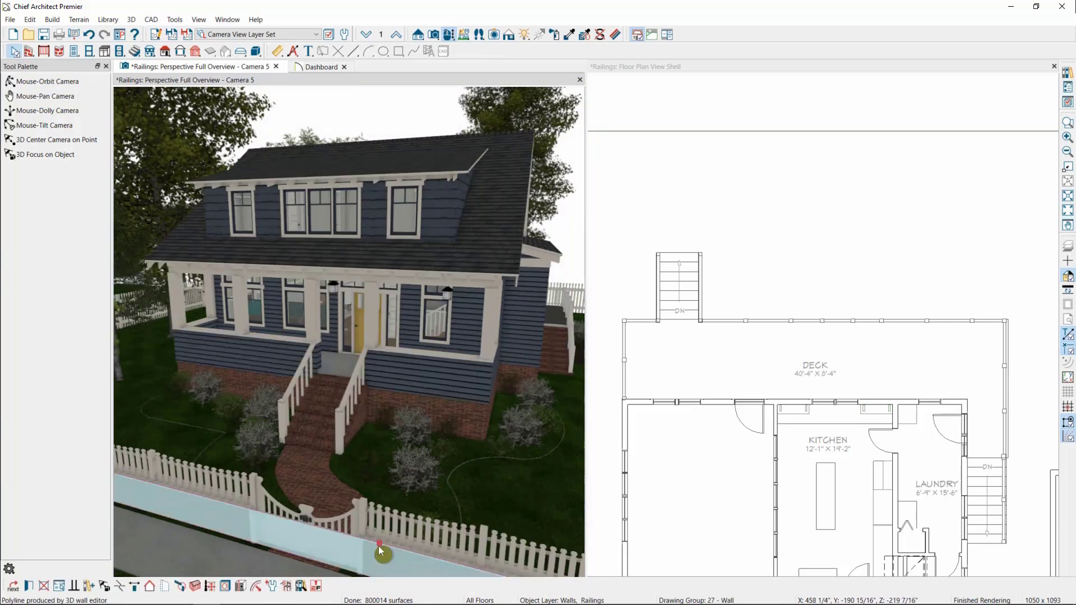
Open the front fence's Railing Specification, checking its Brick-6 pony wall and 902 1/2" length
double_click(378, 546)
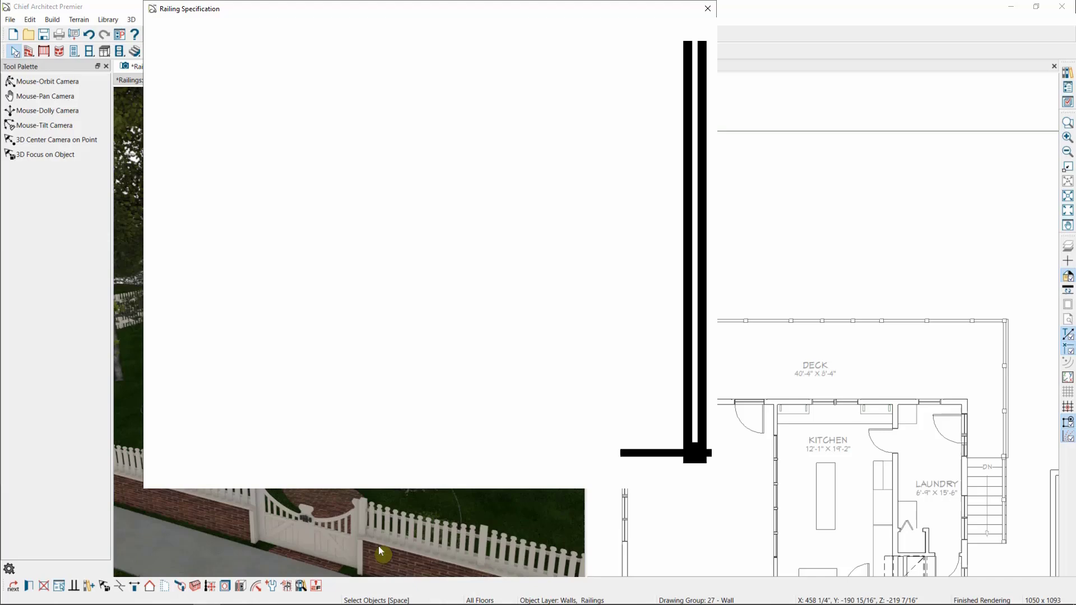
left_click(177, 70)
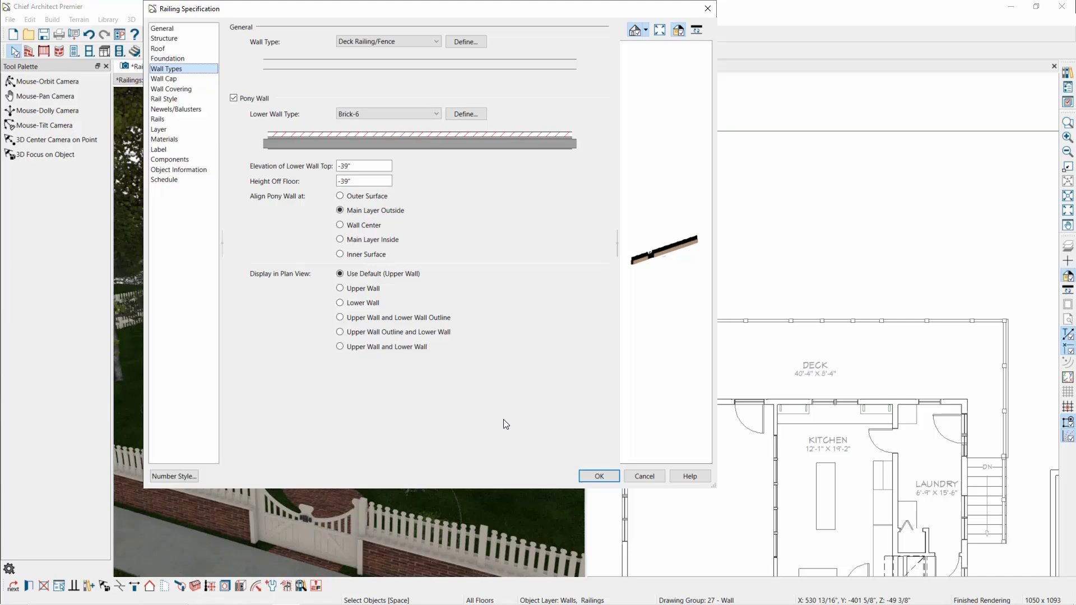
left_click(162, 29)
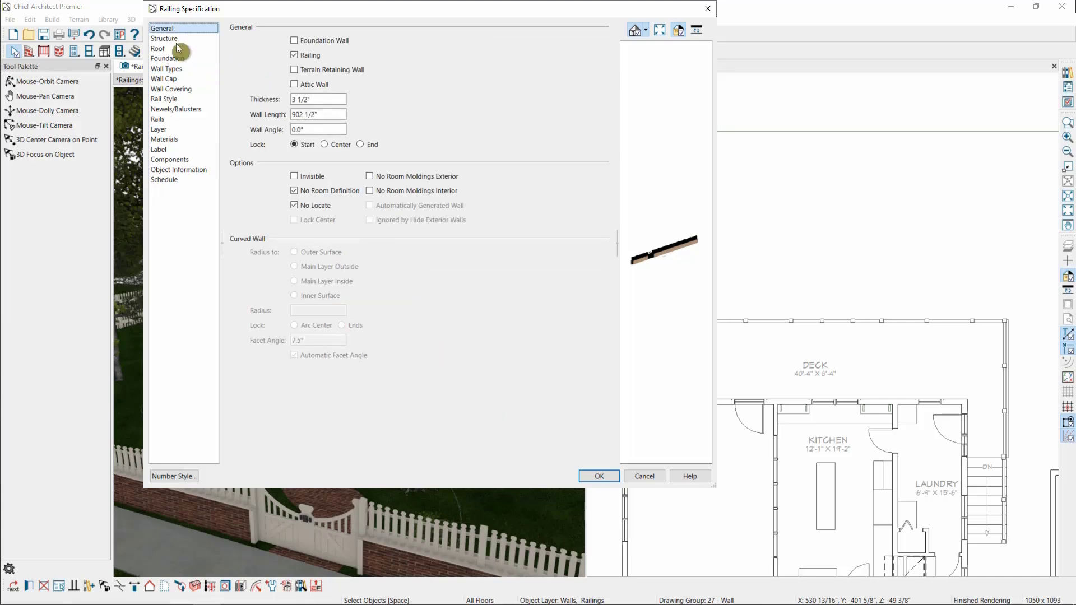